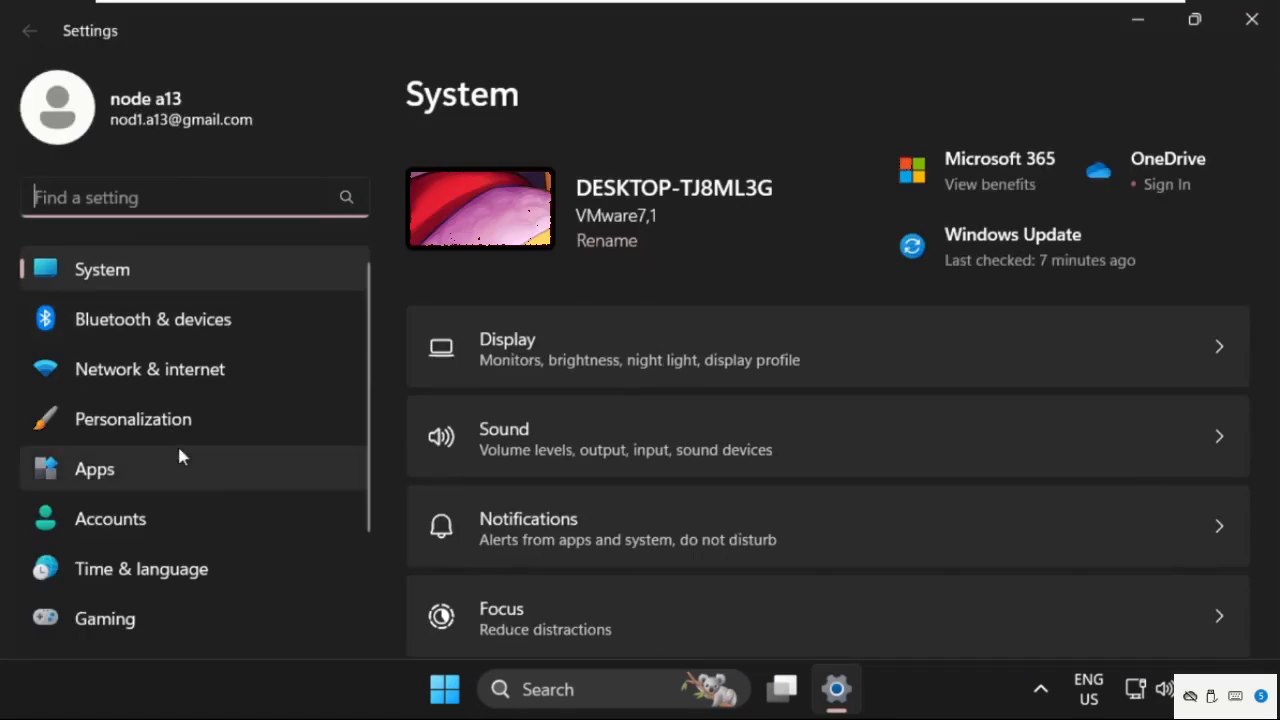
Step: Open the Startup apps page in the Apps settings, restoring the Settings window to a smaller size
left_click(124, 471)
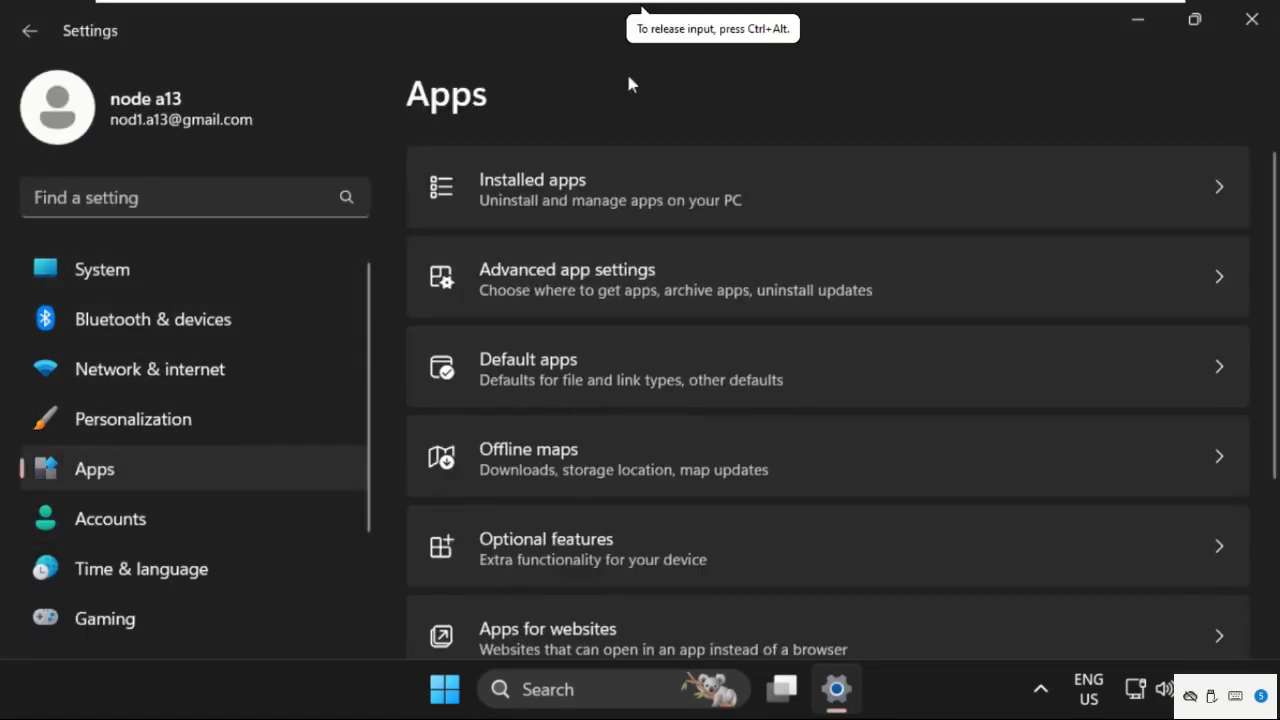
double_click(552, 30)
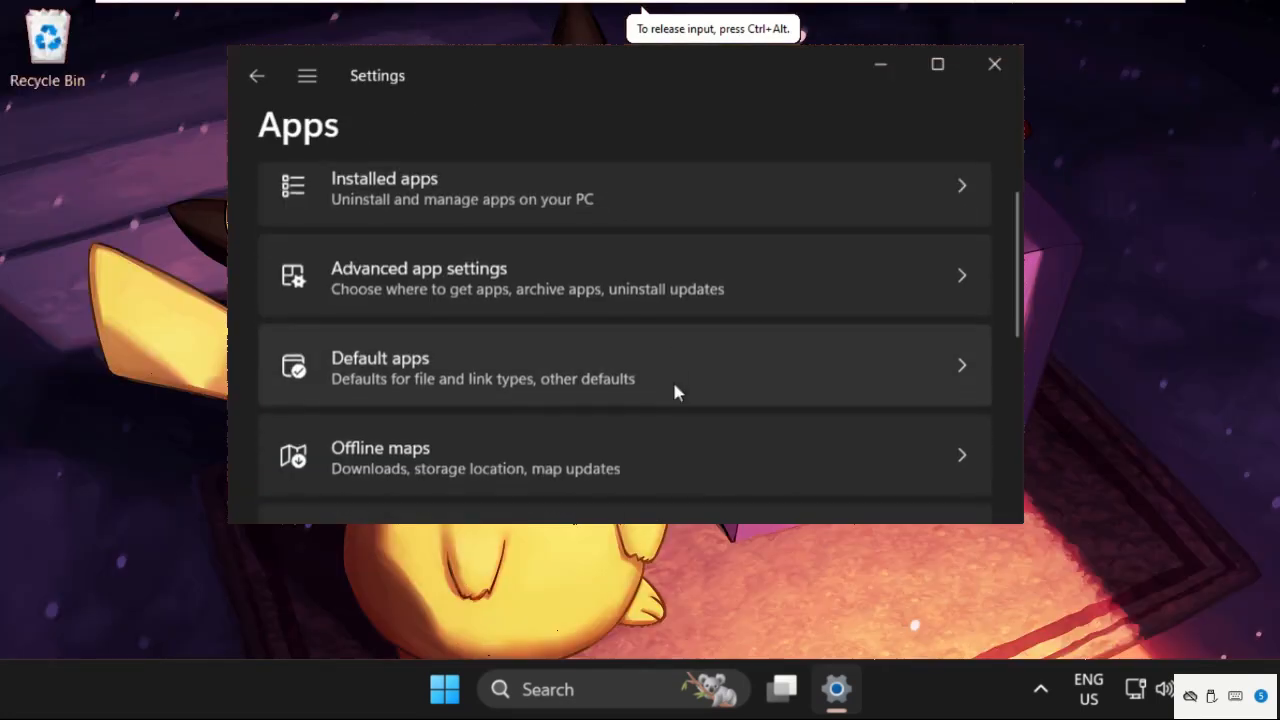
scroll(672, 390, "down", 3)
scroll(670, 395, "down", 1)
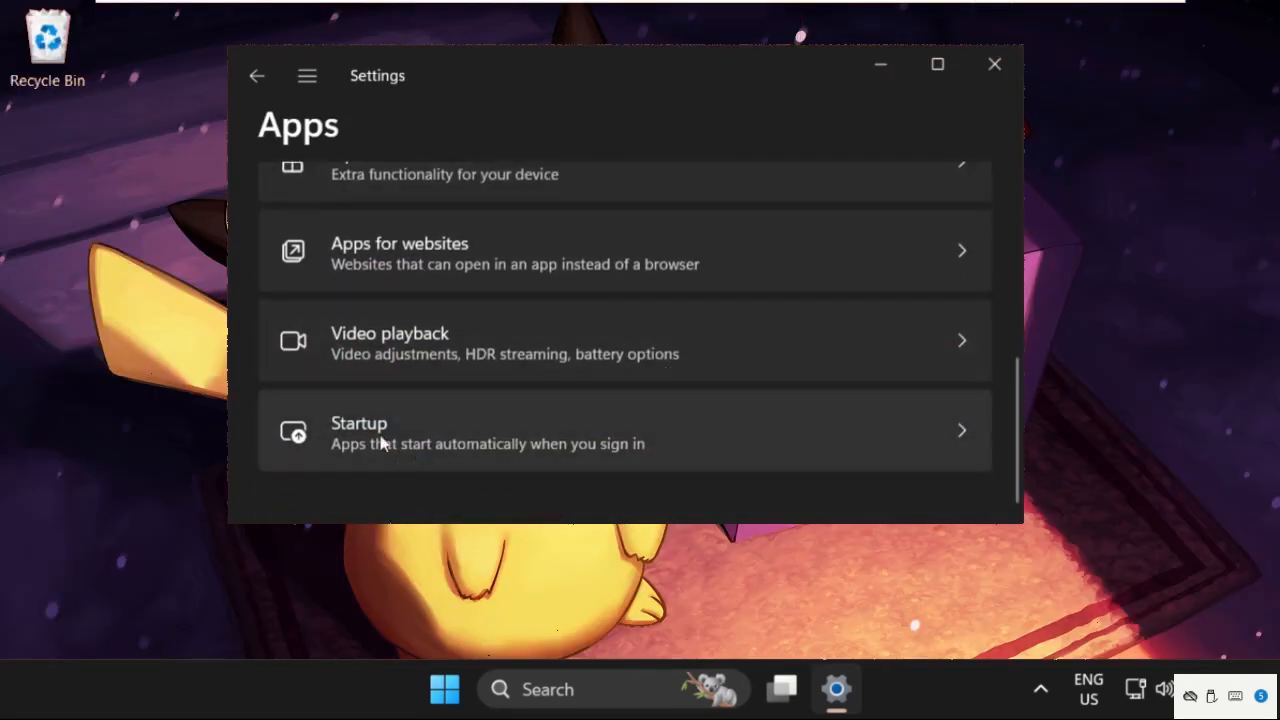
left_click(864, 452)
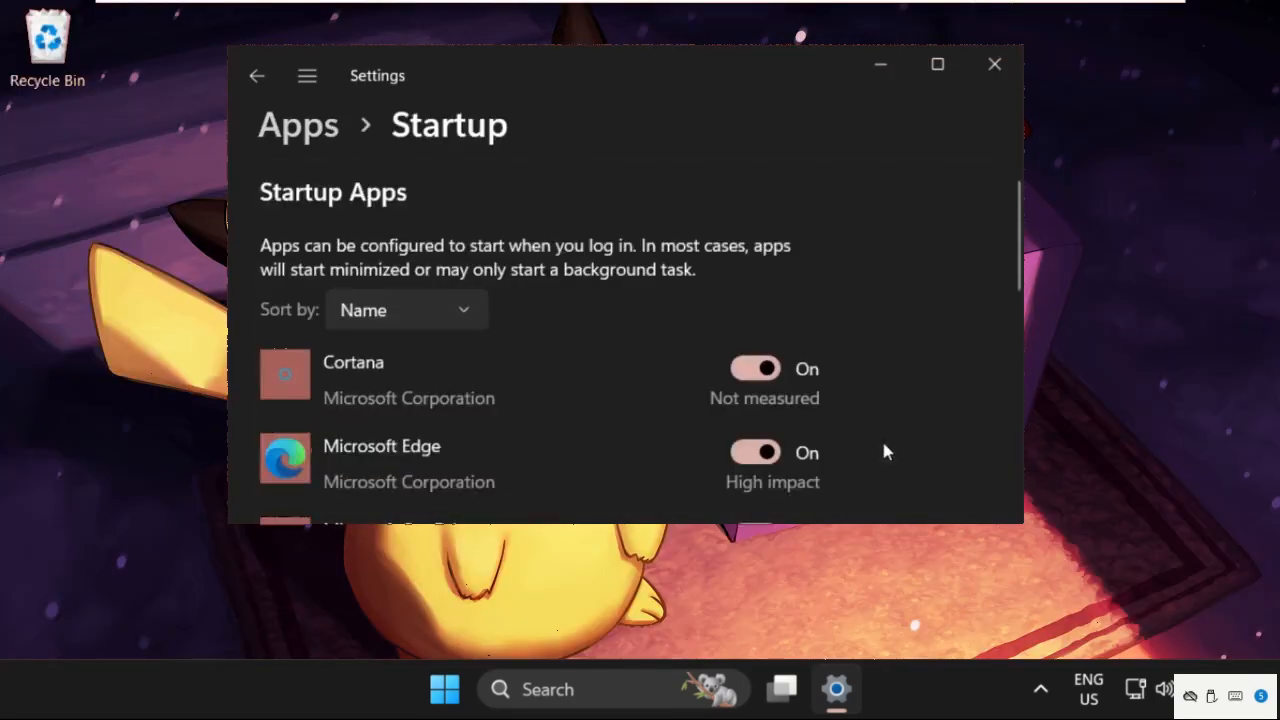
Step: Turn off Microsoft Edge, Update and the Windows Security notification icon as startup apps, and close Settings
scroll(524, 413, "down", 2)
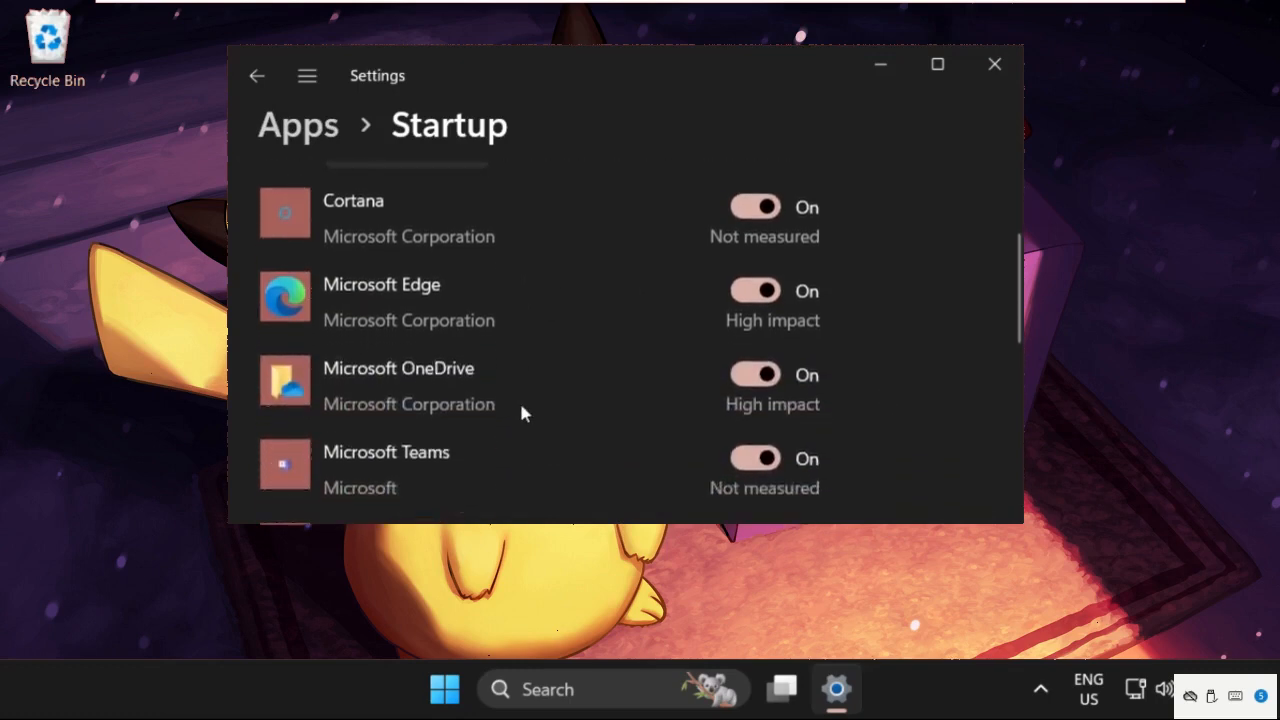
left_click(755, 292)
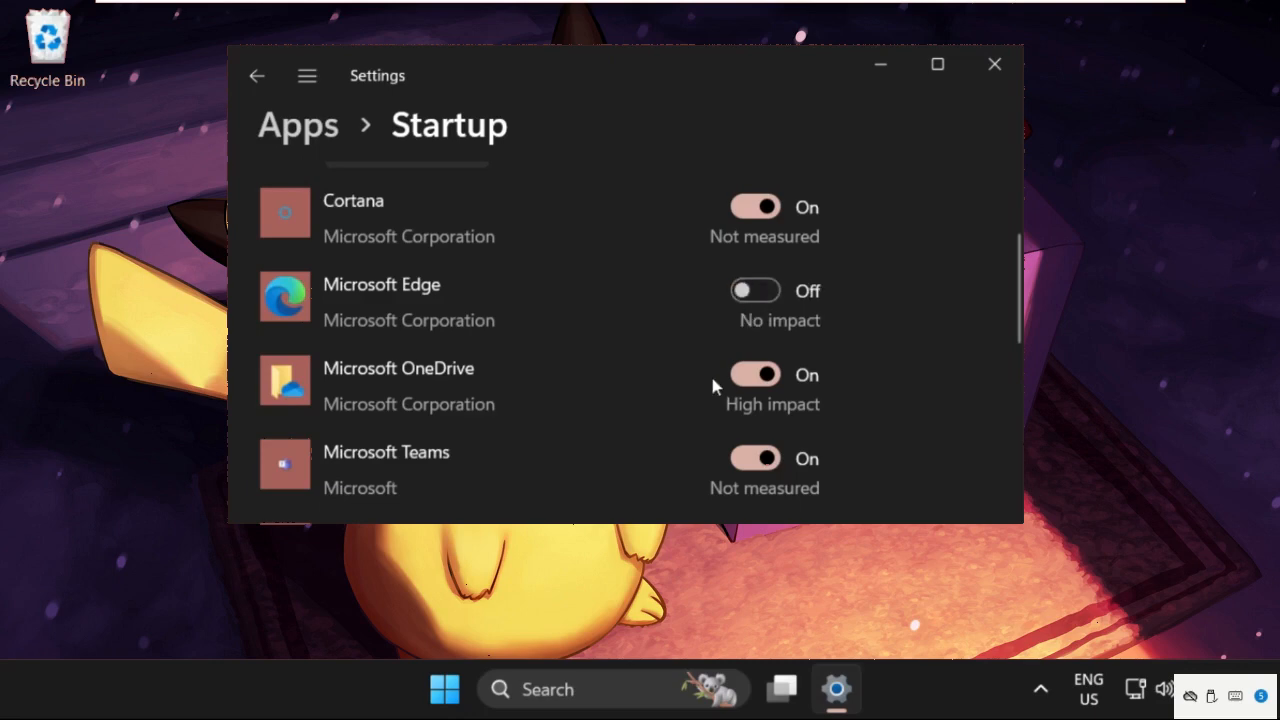
scroll(800, 390, "down", 3)
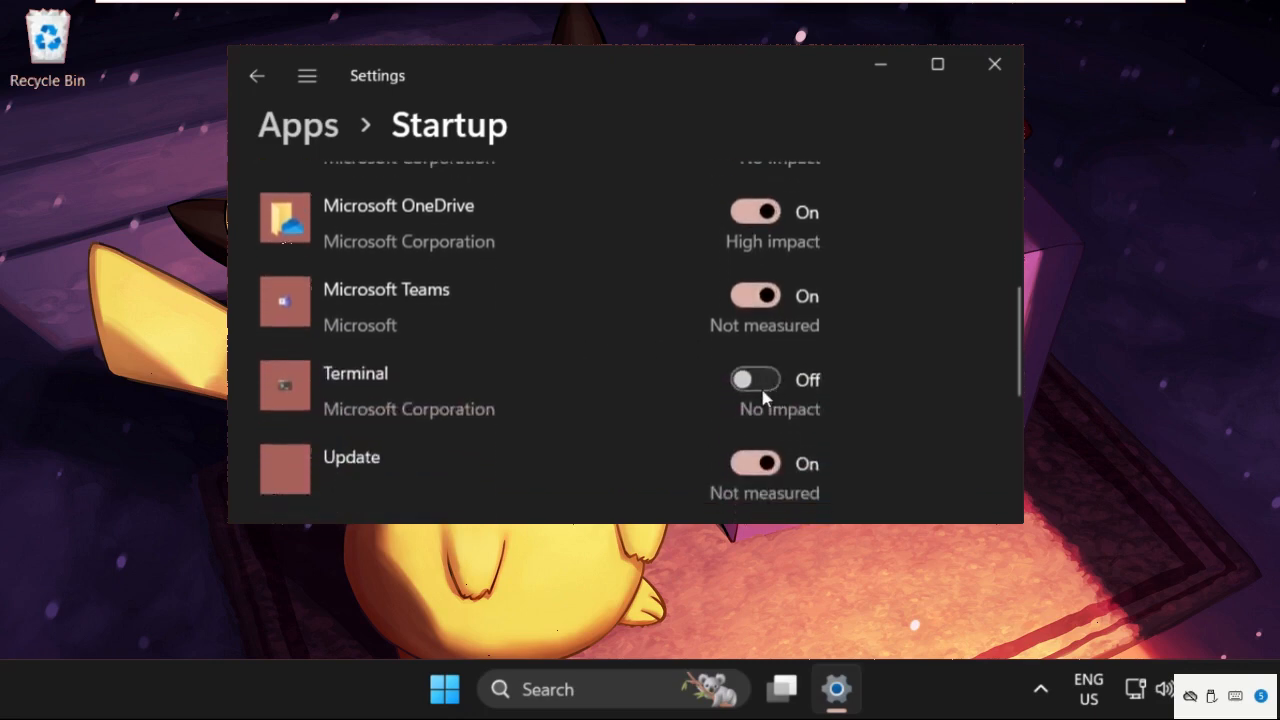
left_click(765, 409)
scroll(766, 410, "down", 1)
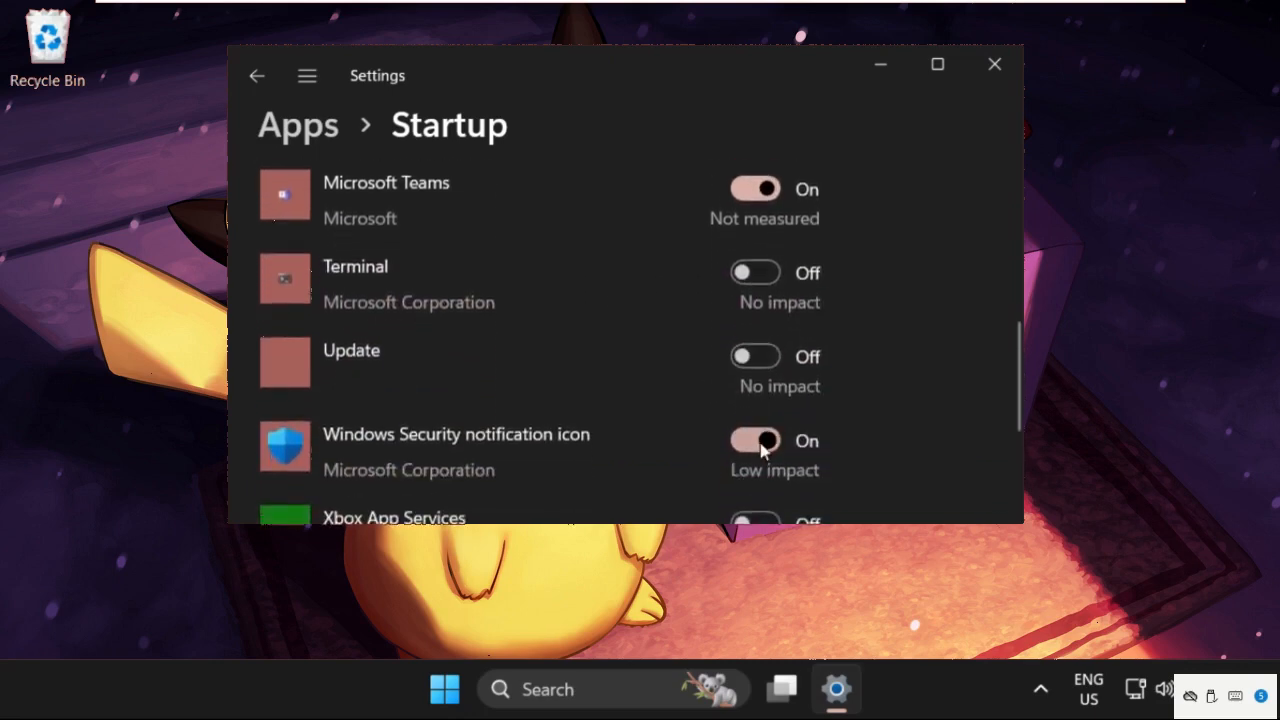
left_click(765, 441)
scroll(772, 431, "down", 3)
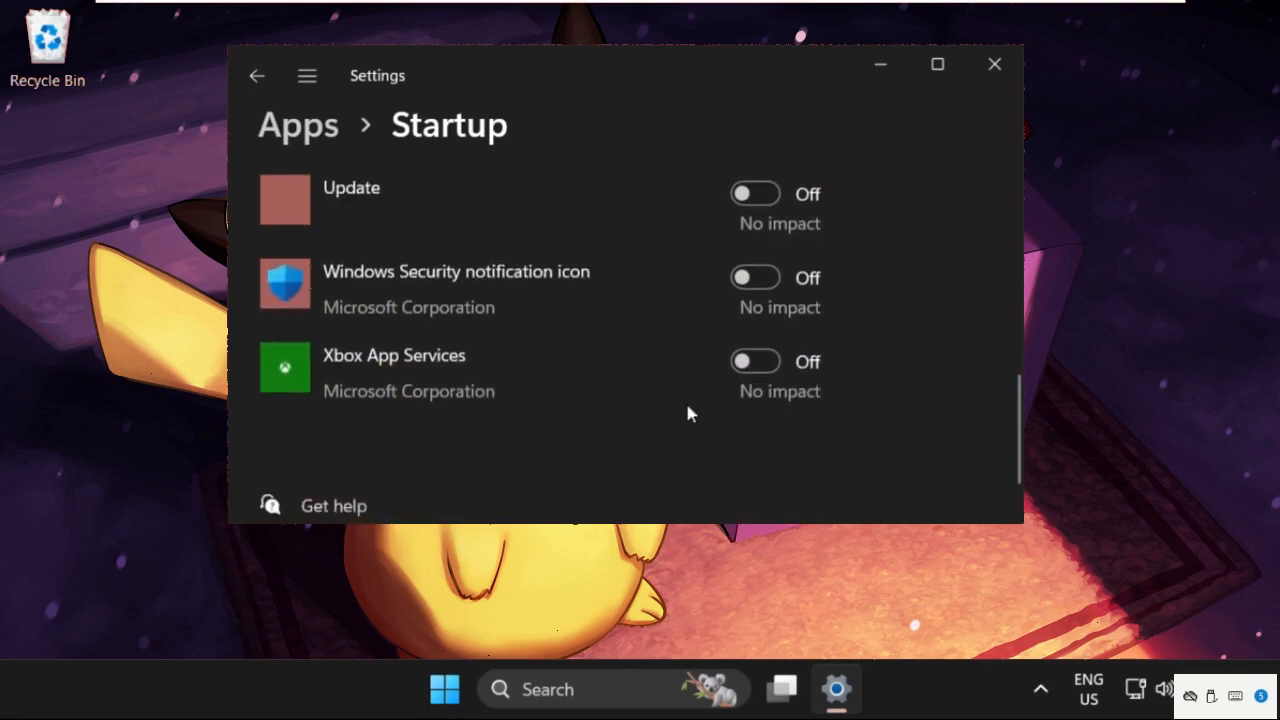
scroll(745, 362, "up", 4)
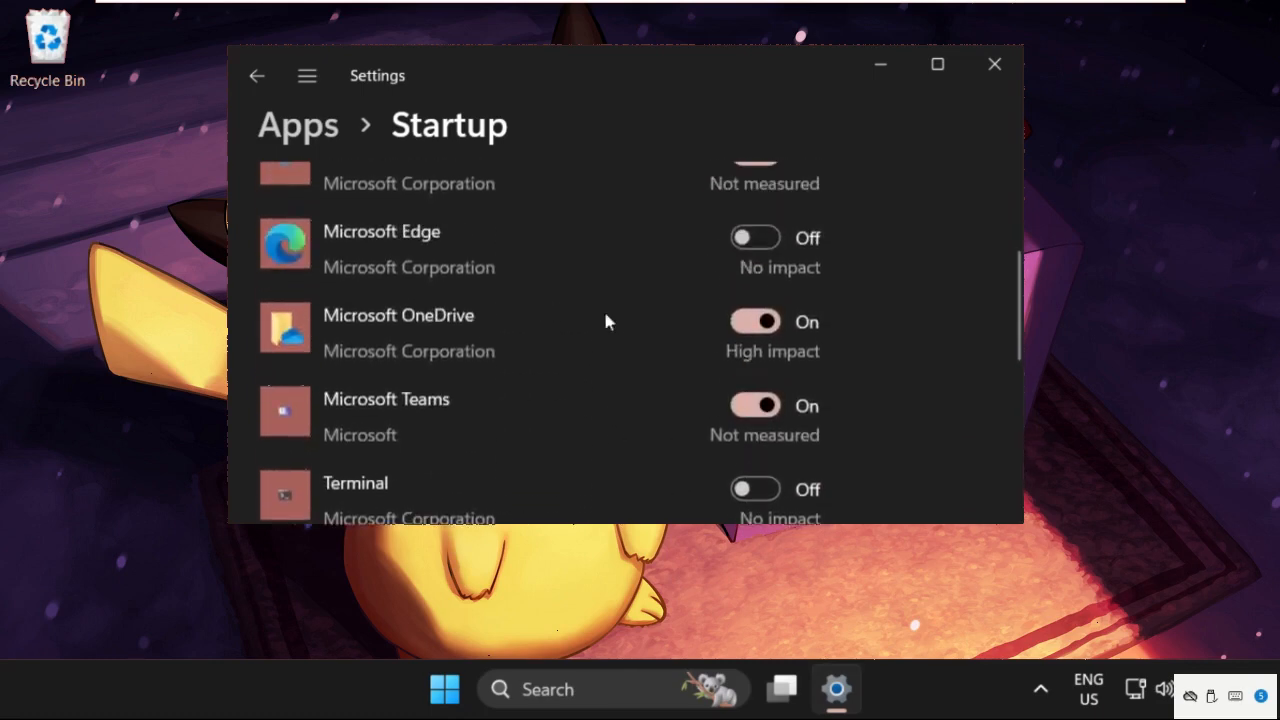
scroll(745, 331, "up", 3)
scroll(757, 466, "down", 3)
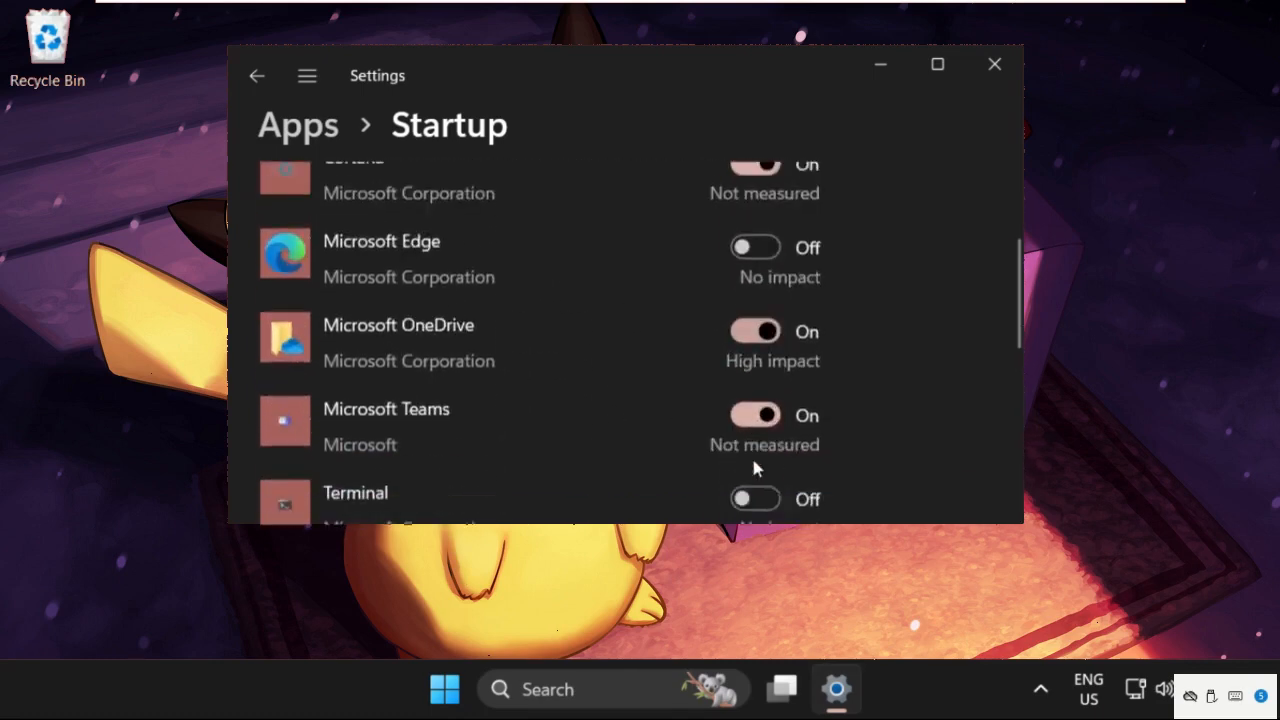
left_click(995, 66)
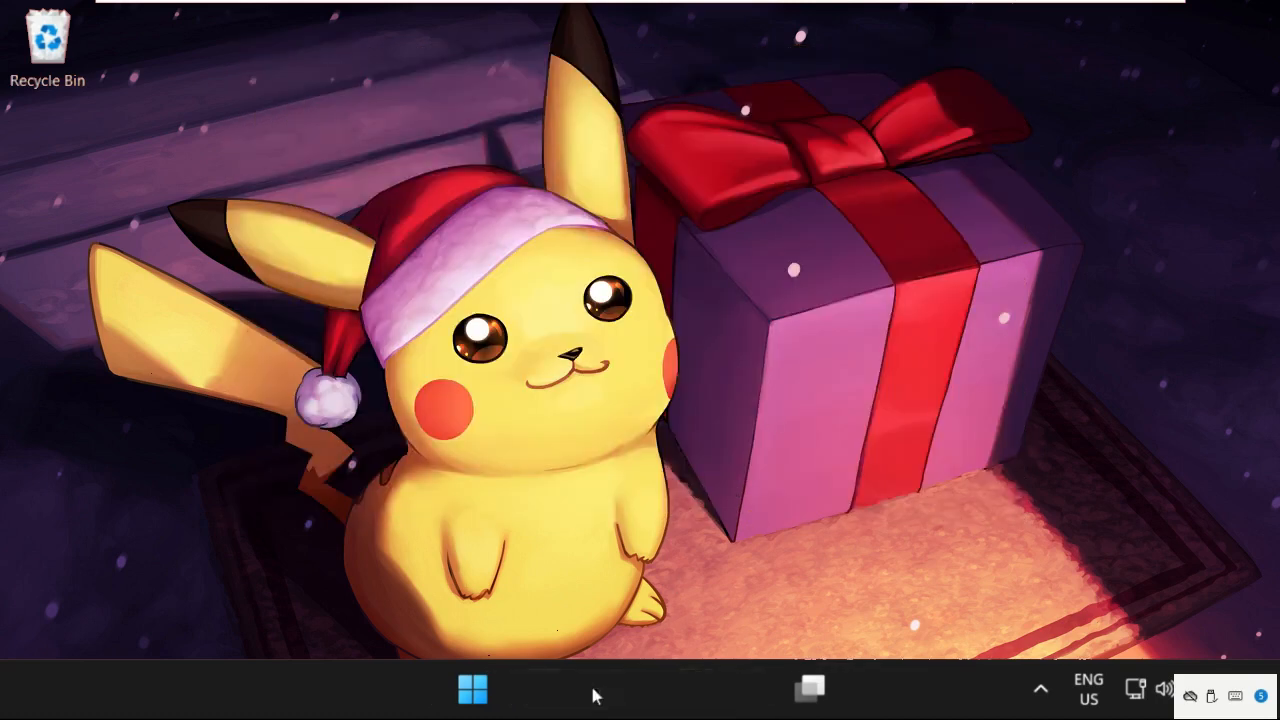
Step: Search for "regis", launch Registry Editor and allow it to make changes to the device
left_click(592, 690)
type("regis")
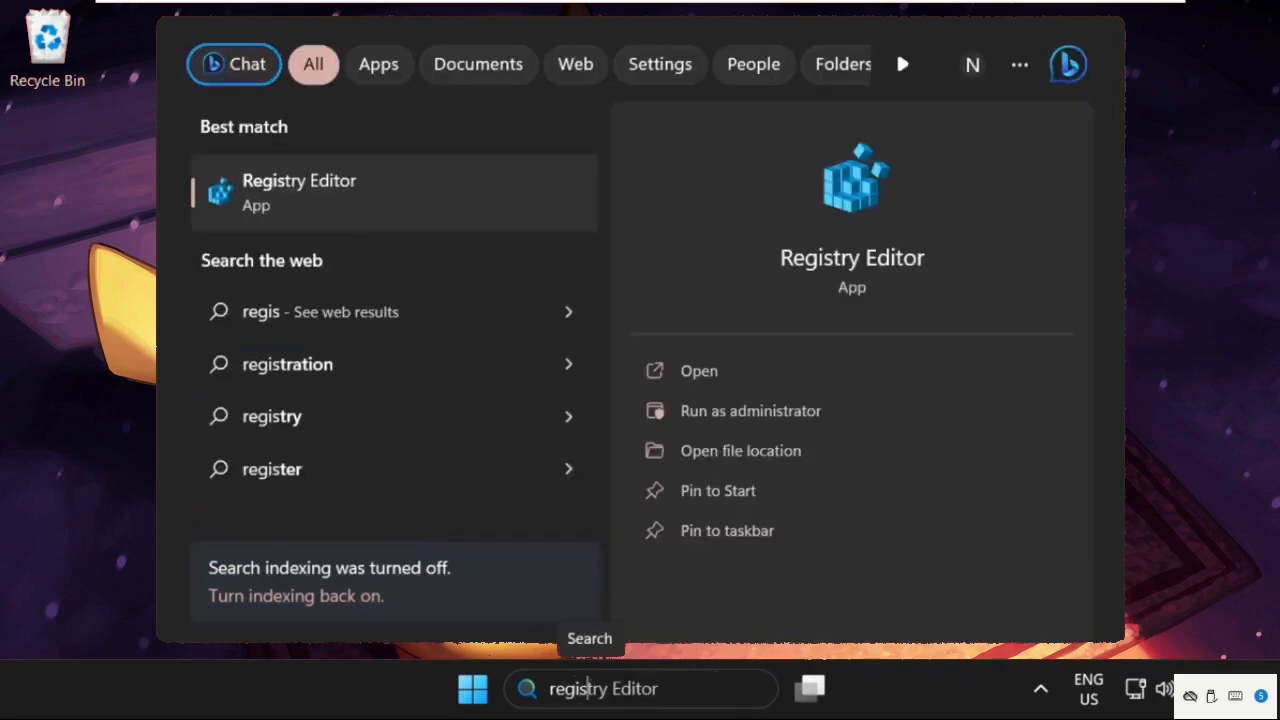
left_click(313, 192)
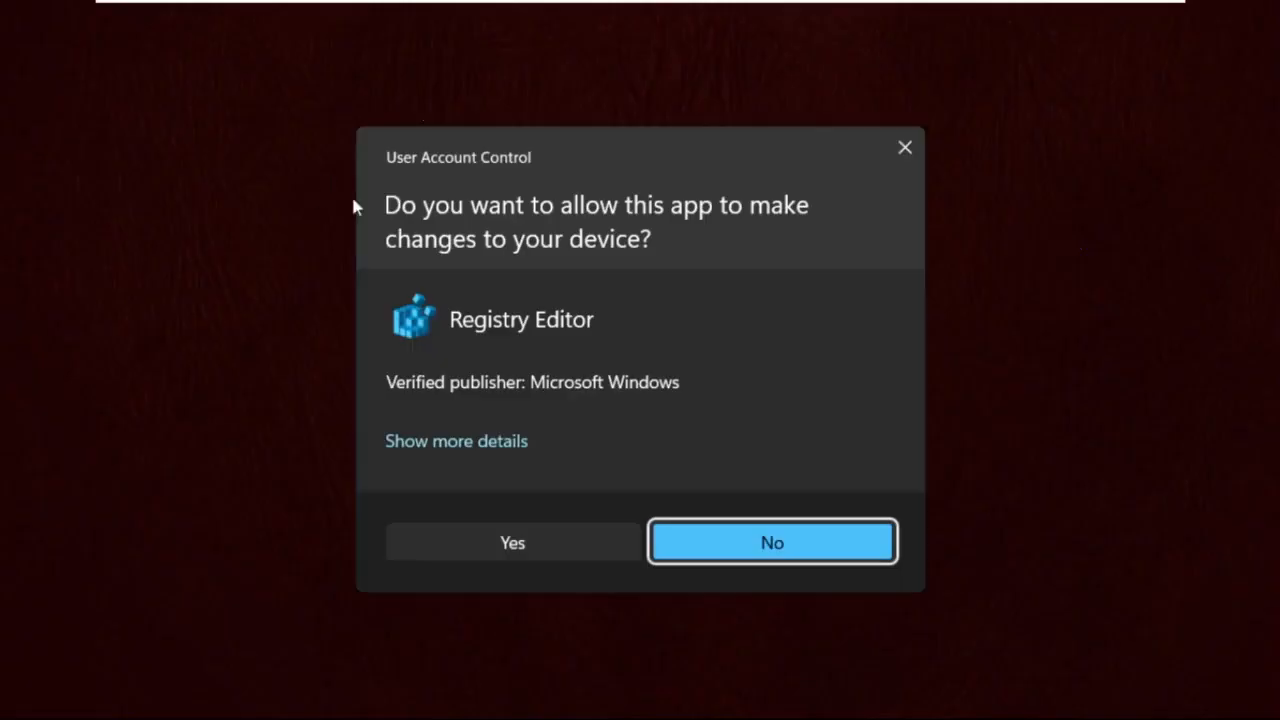
left_click(446, 538)
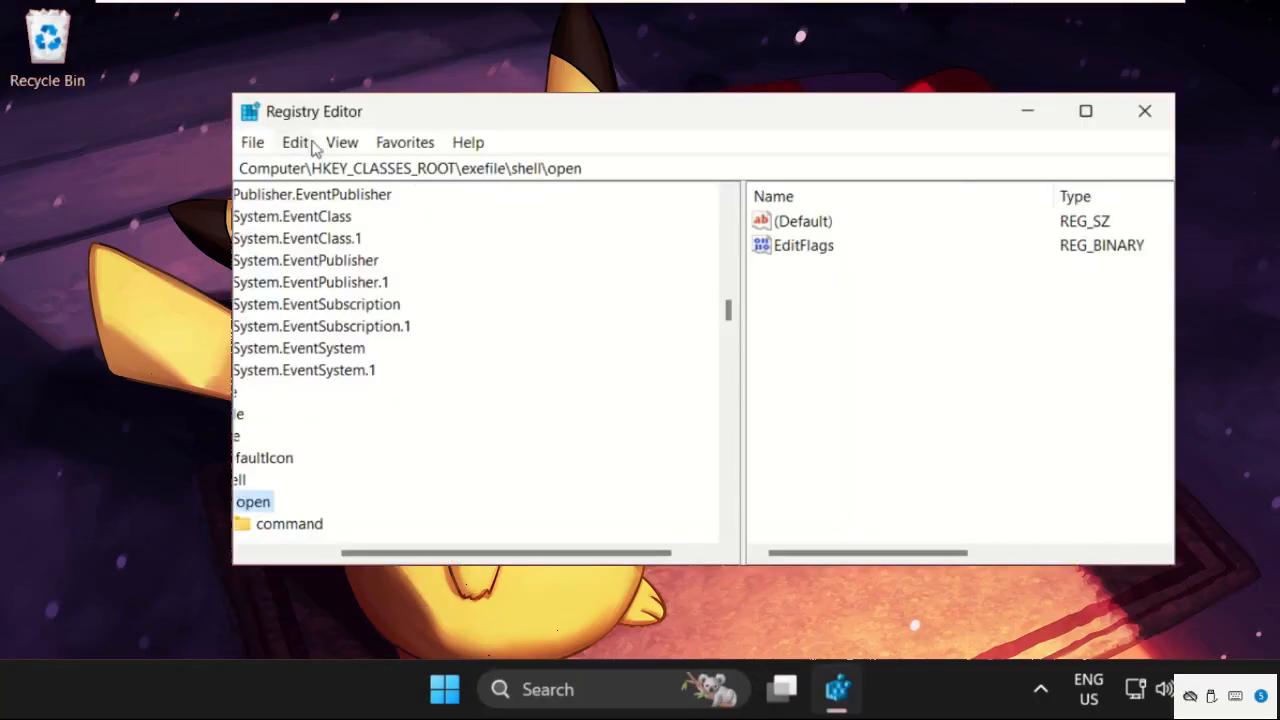
Step: Collapse the exefile key and the whole HKEY_CLASSES_ROOT branch in the registry tree
left_click_drag(586, 556, 375, 528)
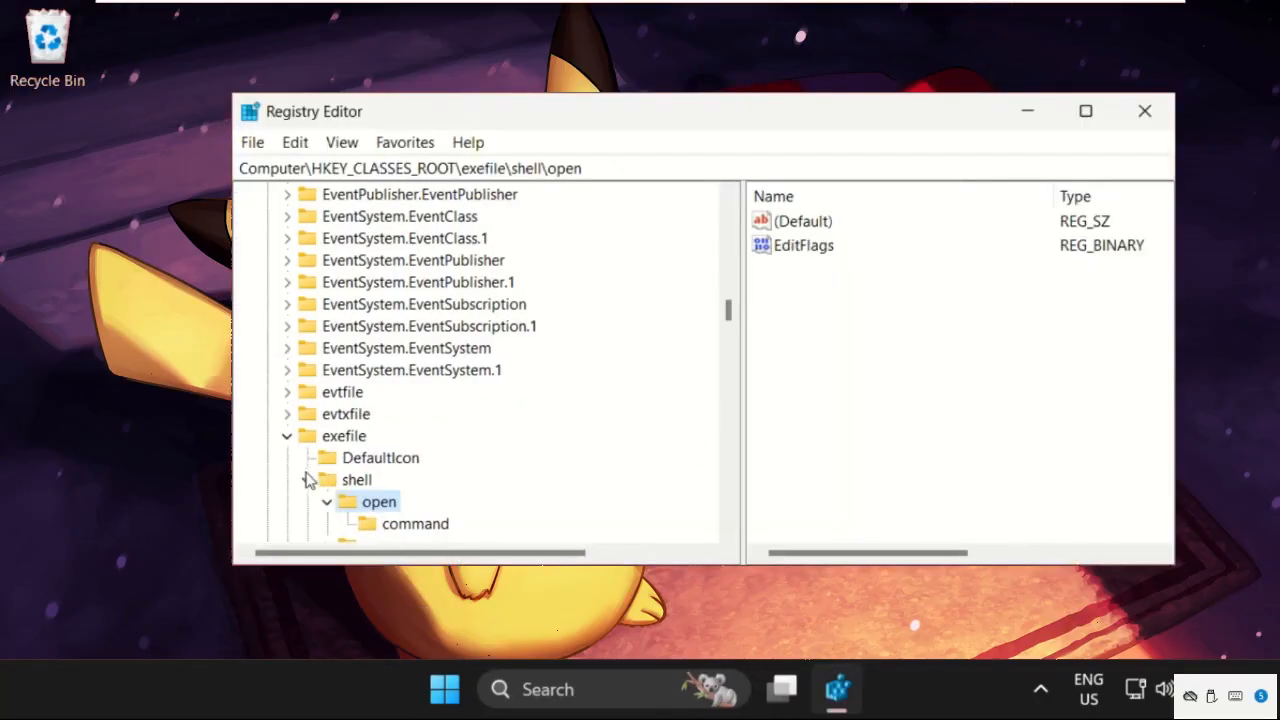
left_click(287, 436)
left_click_drag(726, 312, 729, 186)
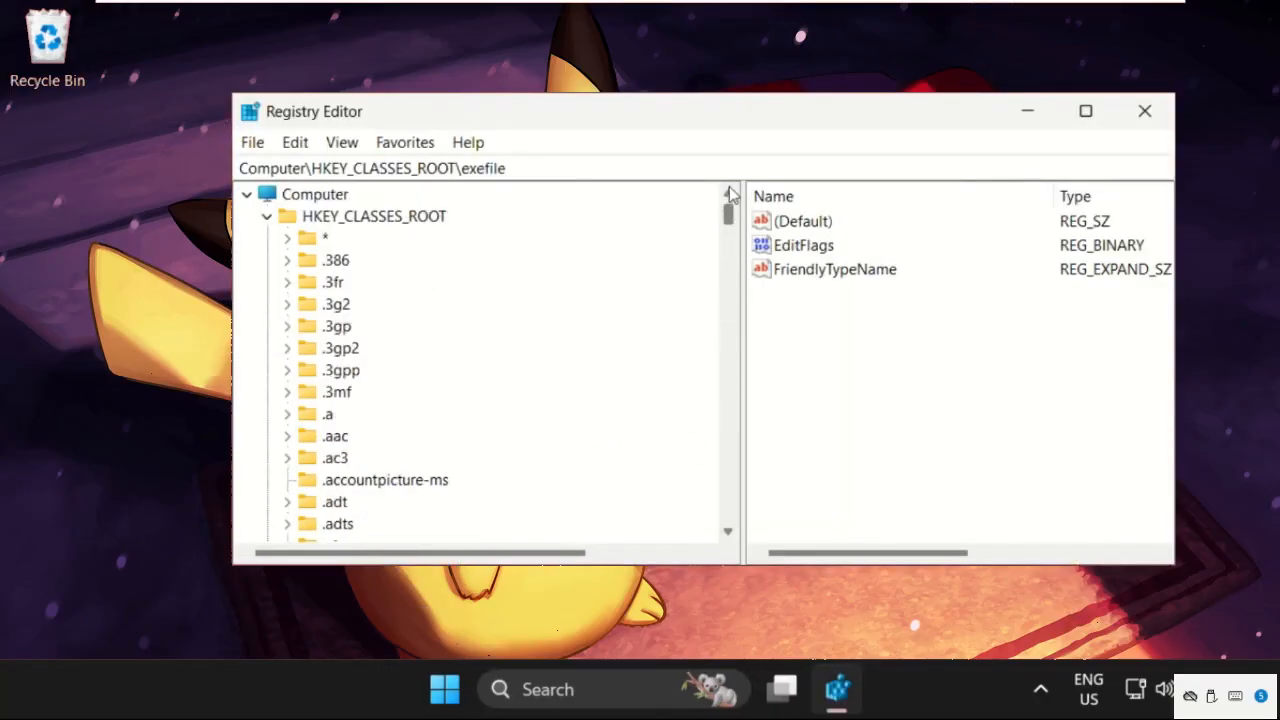
left_click(267, 217)
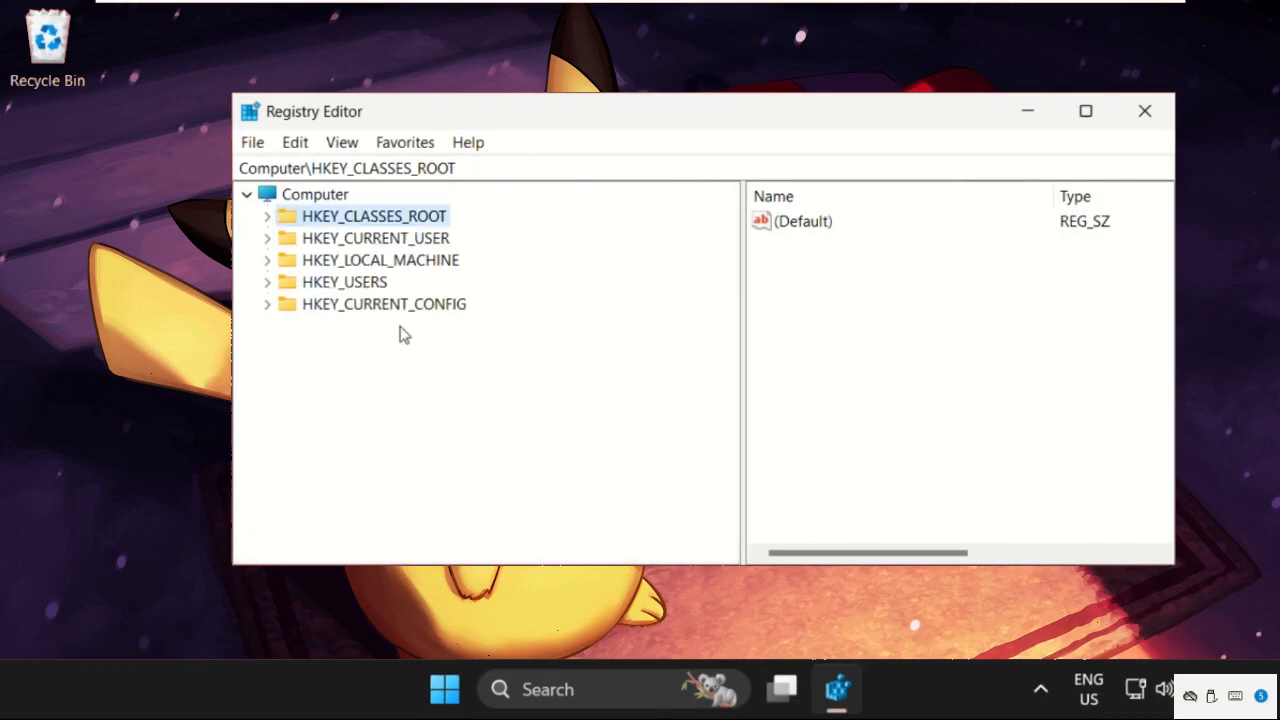
Step: Expand the registry tree down to HKEY_LOCAL_MACHINE\SYSTEM\ControlSet001\Services
left_click(394, 266)
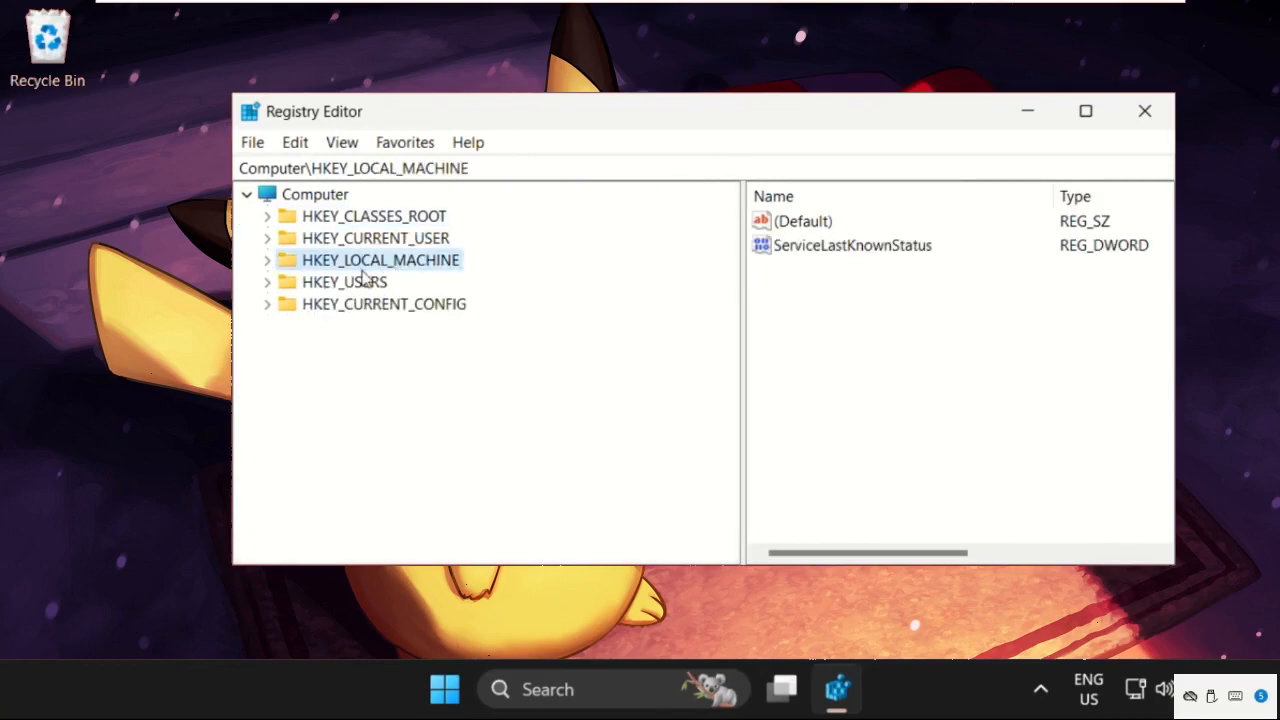
left_click(267, 260)
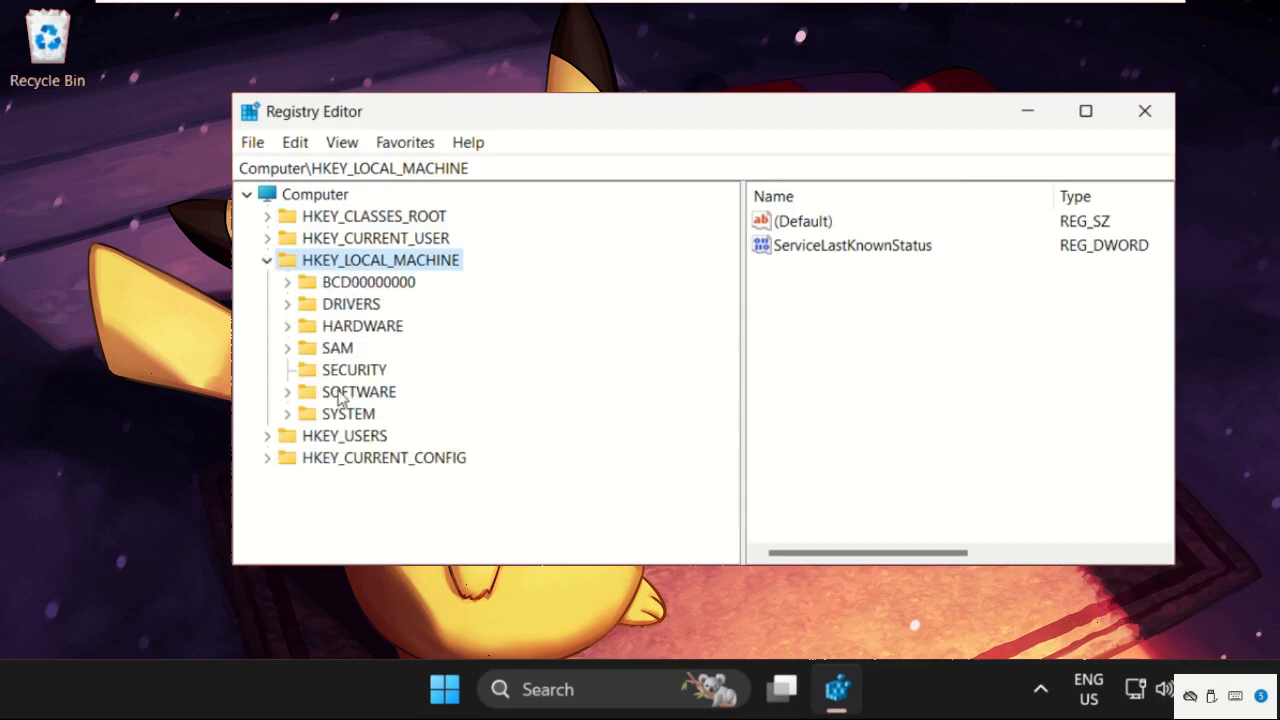
left_click(288, 414)
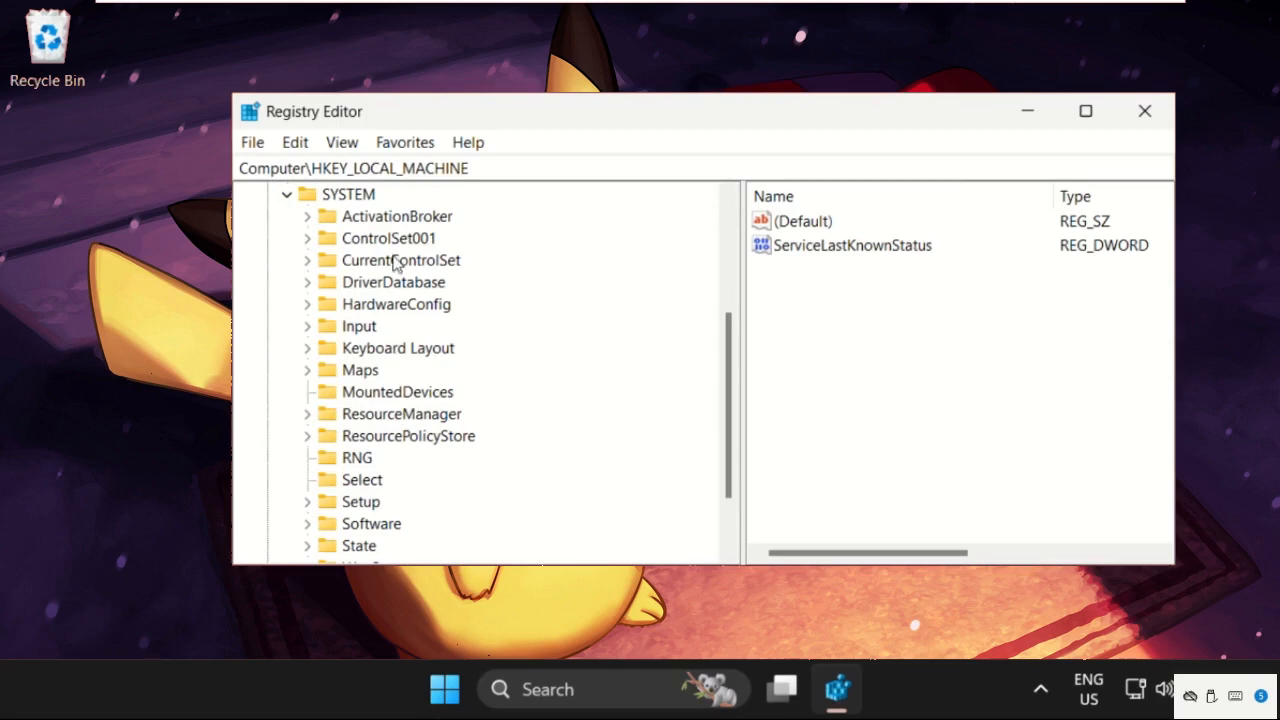
left_click(307, 239)
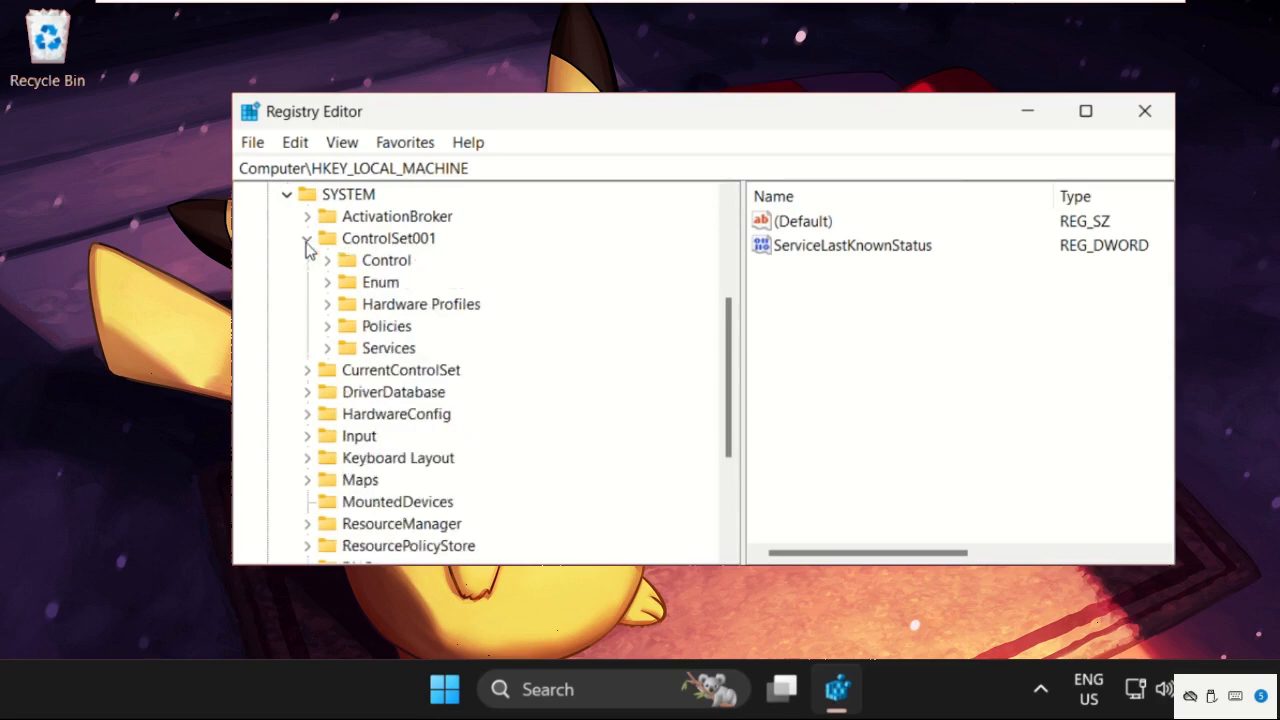
left_click(328, 349)
Step: Find and select the Ndu key among the Services subkeys
scroll(414, 366, "down", 6)
left_click(410, 351)
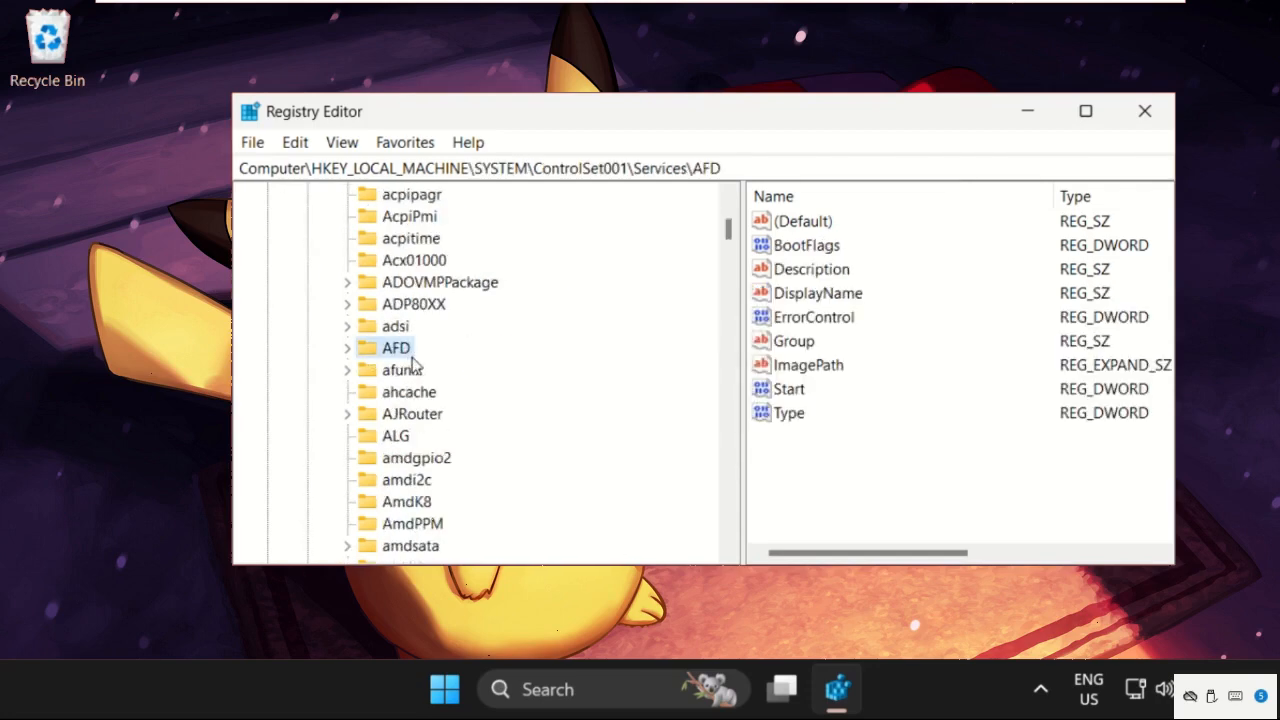
type("natu")
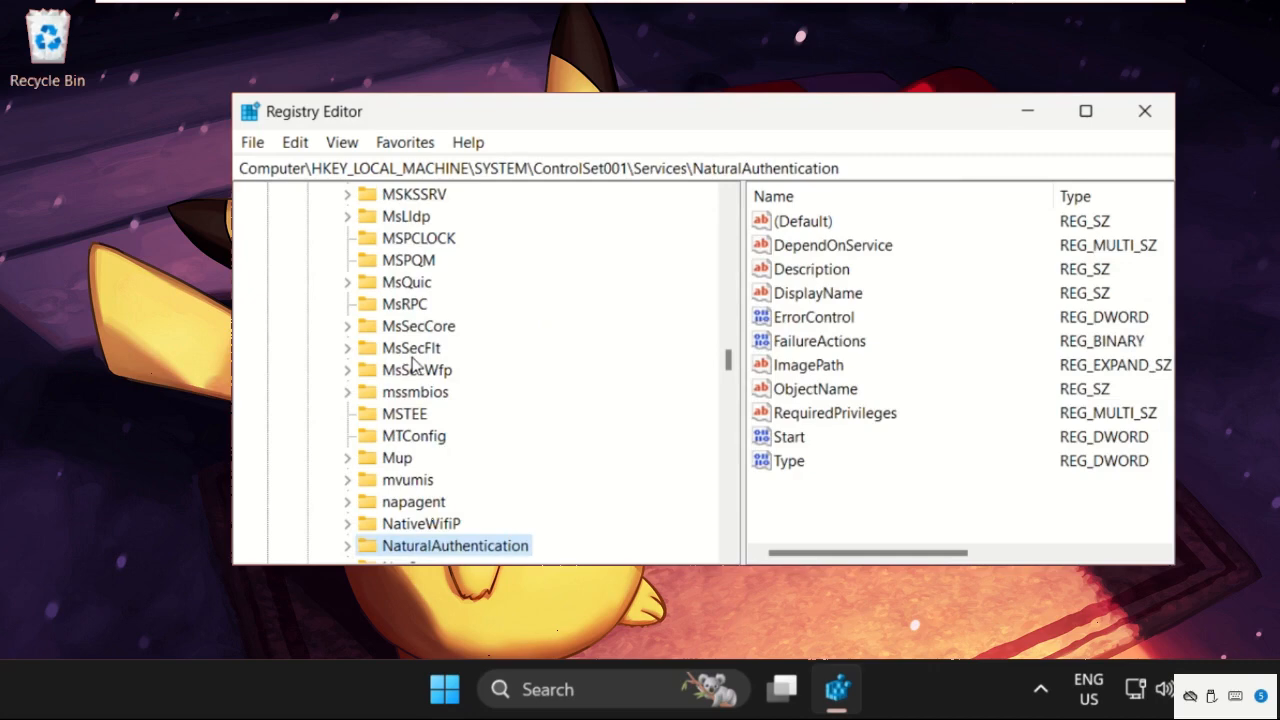
scroll(413, 364, "down", 5)
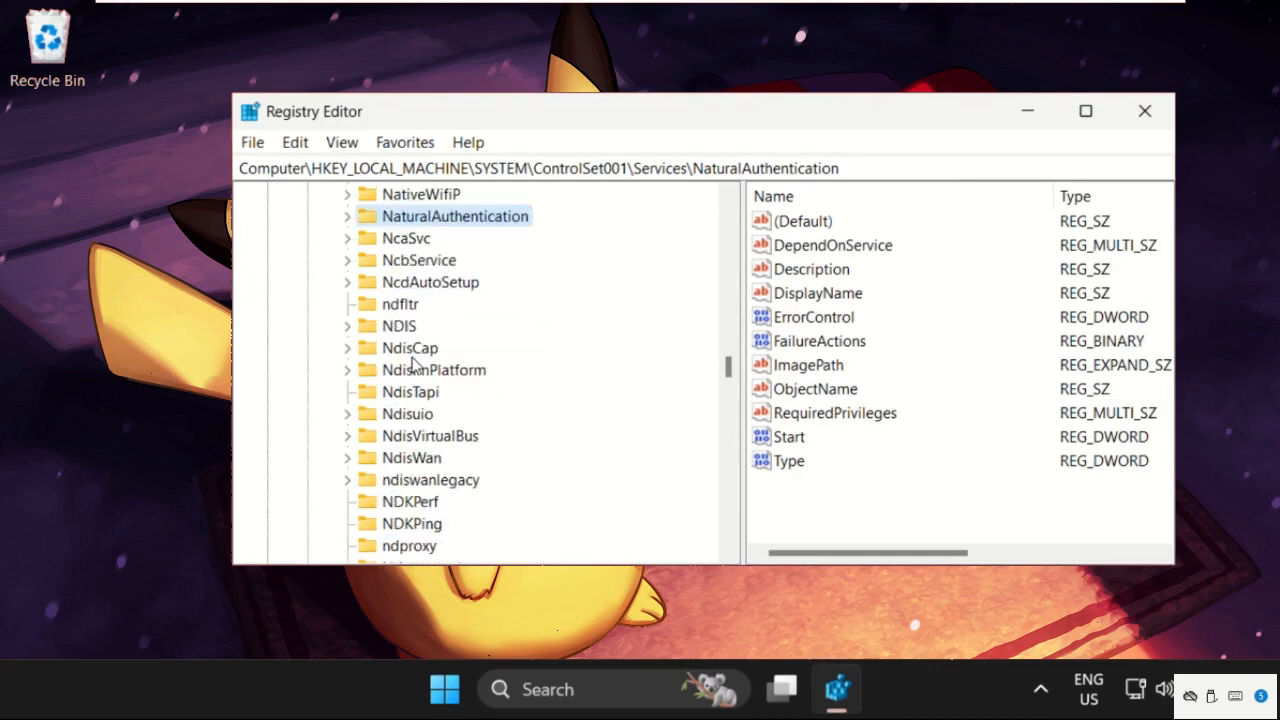
scroll(413, 364, "down", 7)
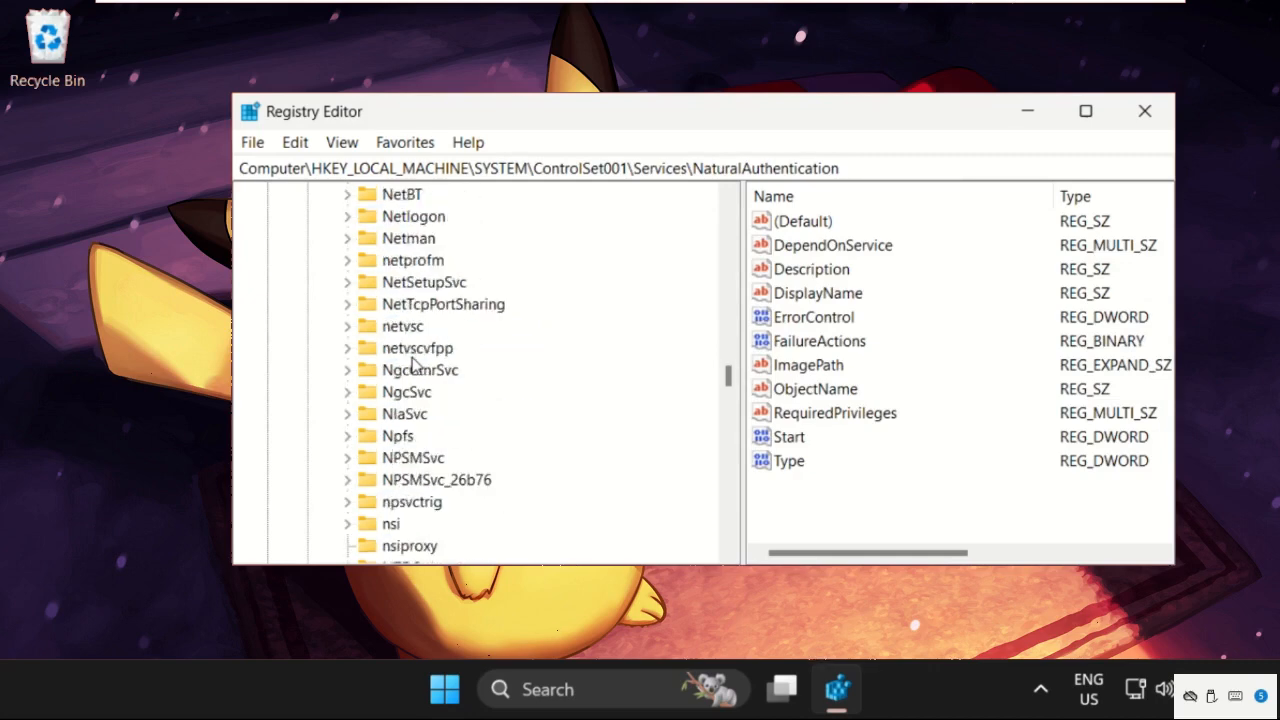
scroll(413, 364, "down", 1)
scroll(413, 364, "up", 4)
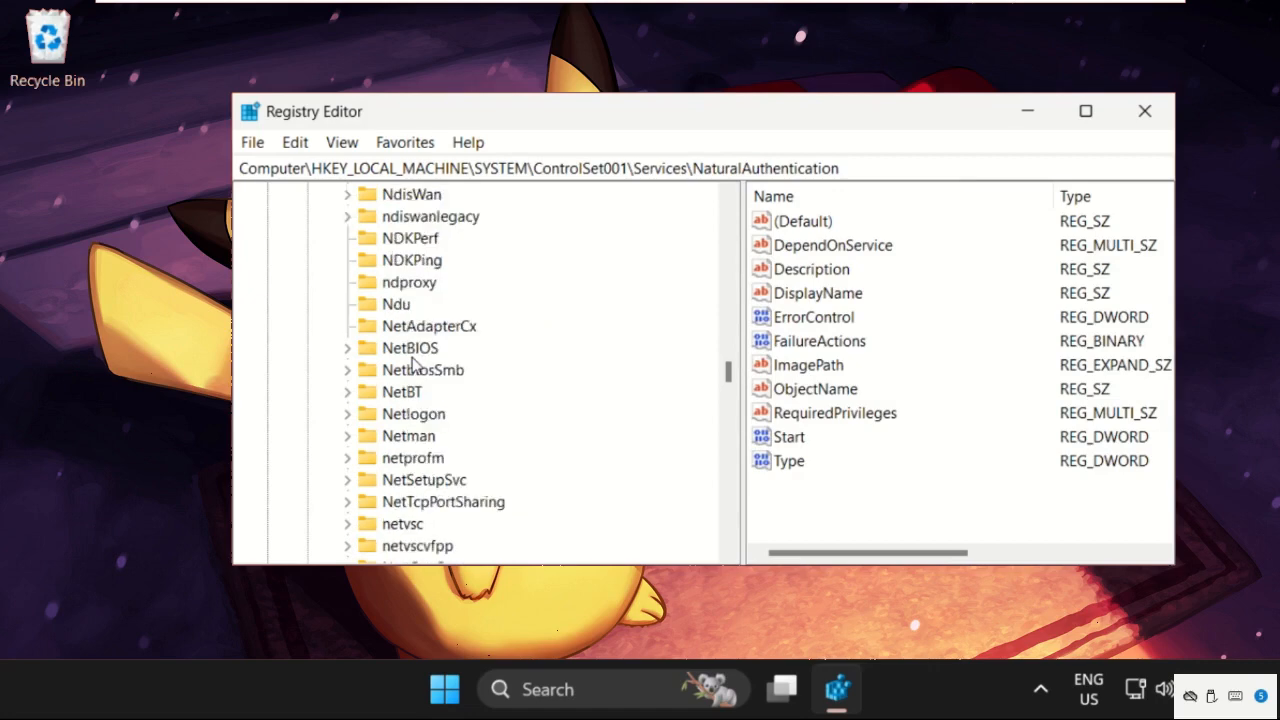
scroll(413, 364, "up", 2)
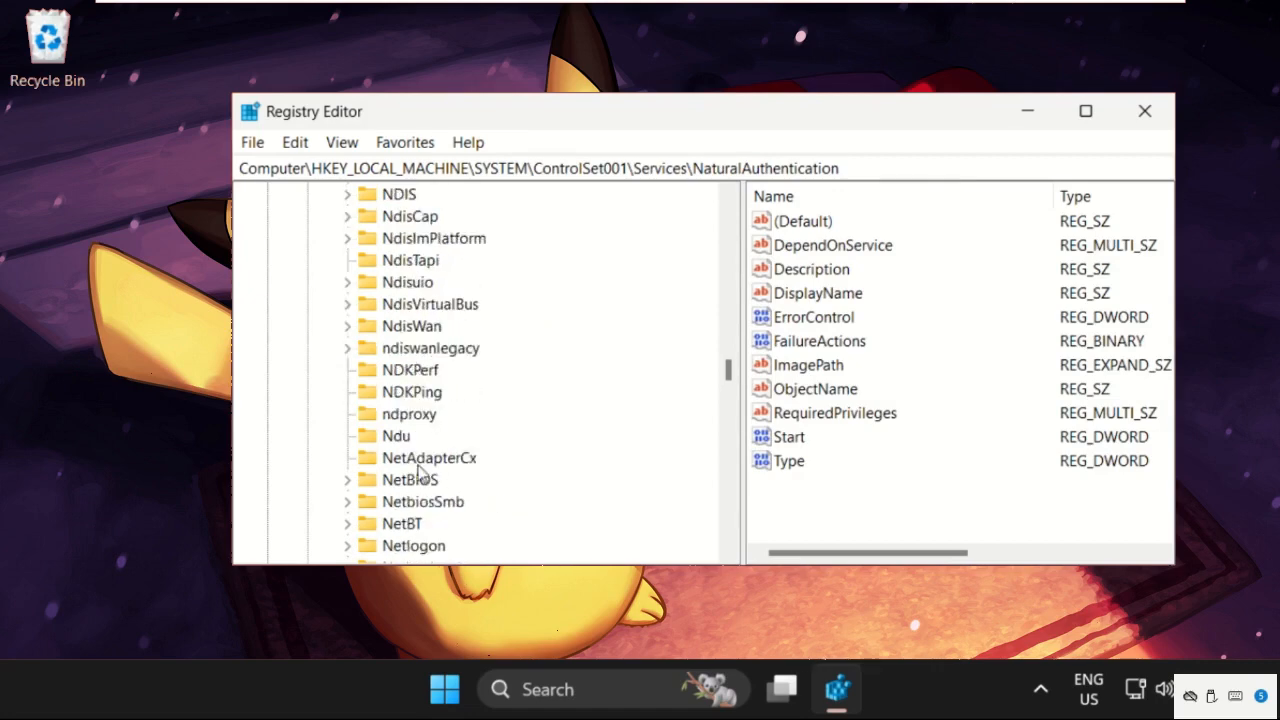
left_click(398, 437)
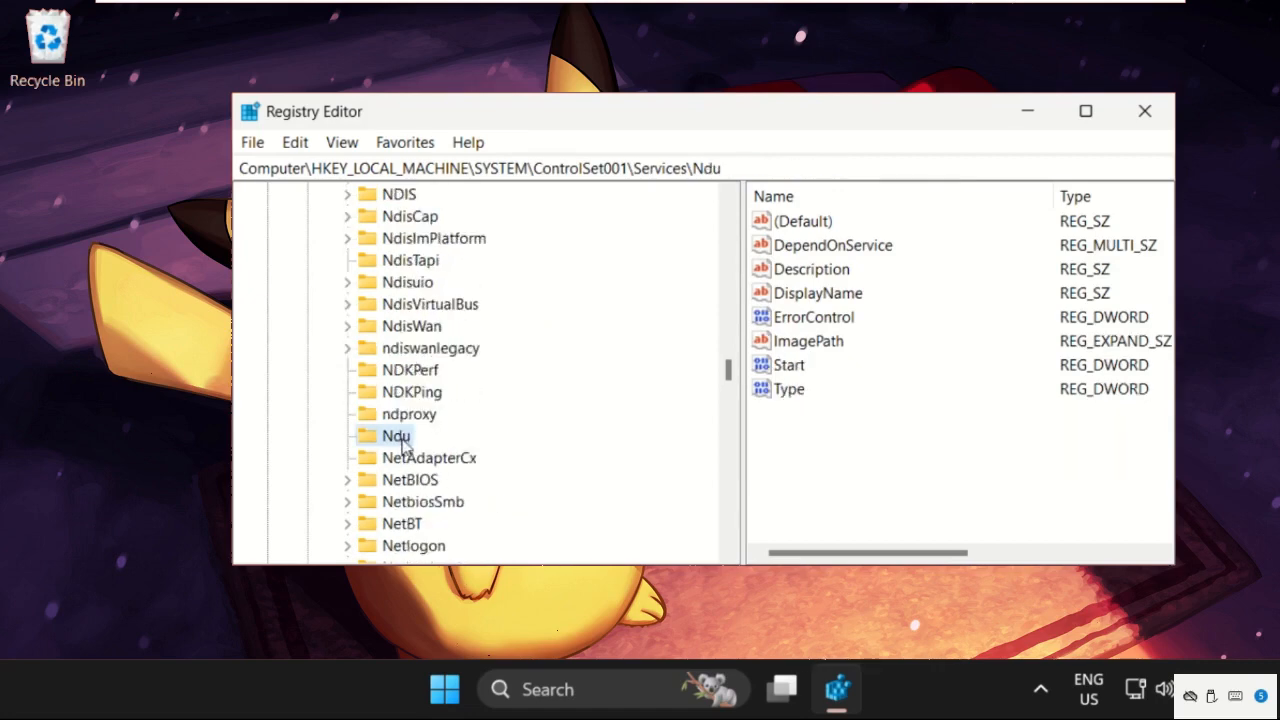
Step: Modify the Ndu key's Start DWORD and accept 4 as its hexadecimal value data
left_click(795, 370)
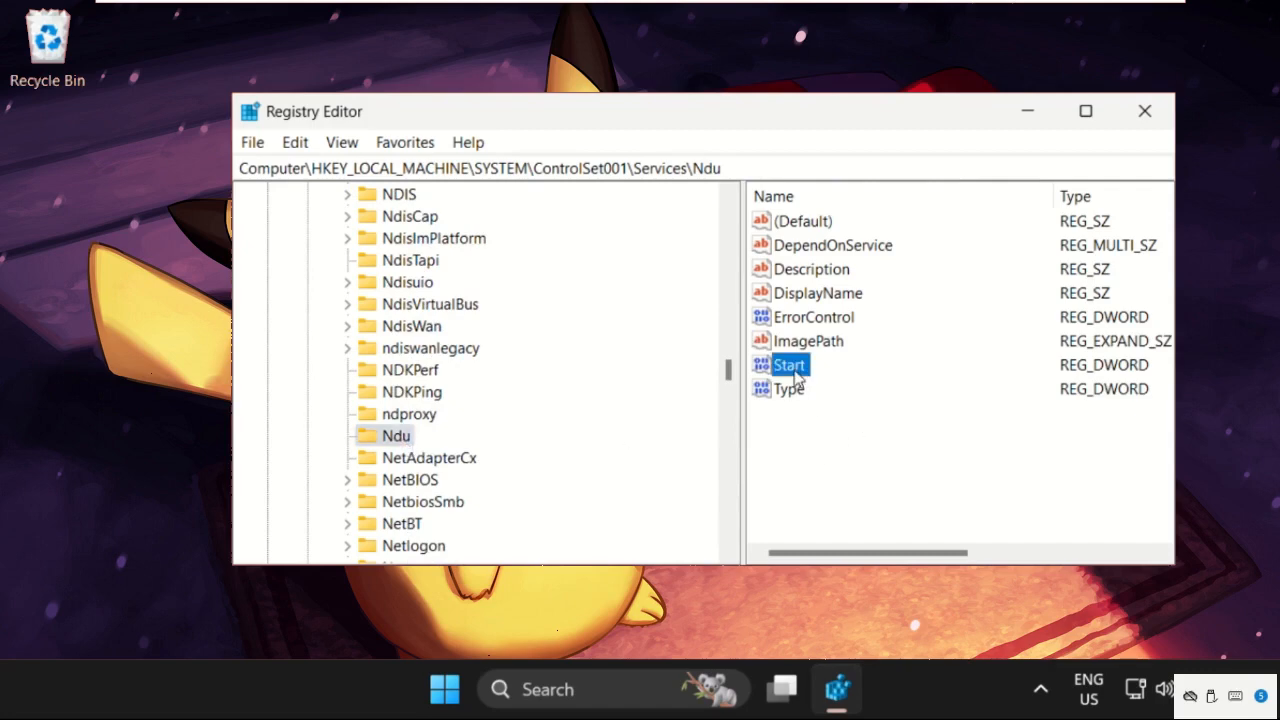
right_click(797, 377)
left_click(852, 386)
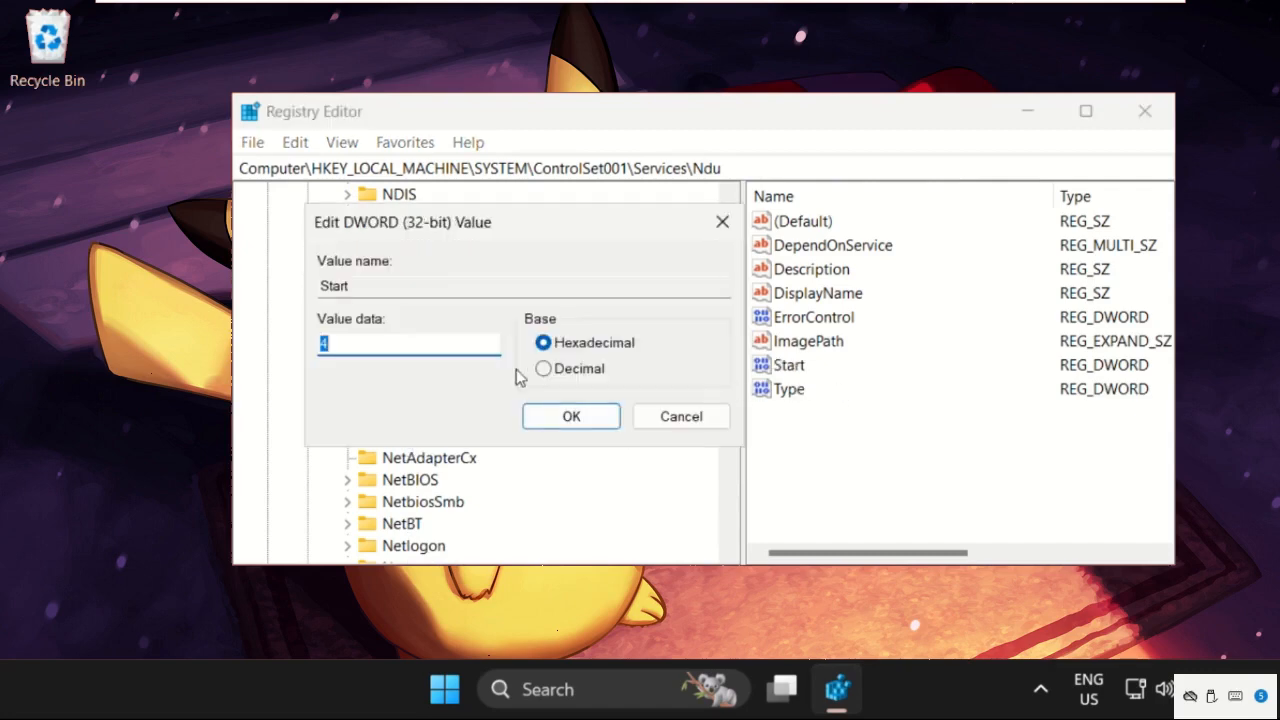
left_click(338, 344)
left_click(575, 418)
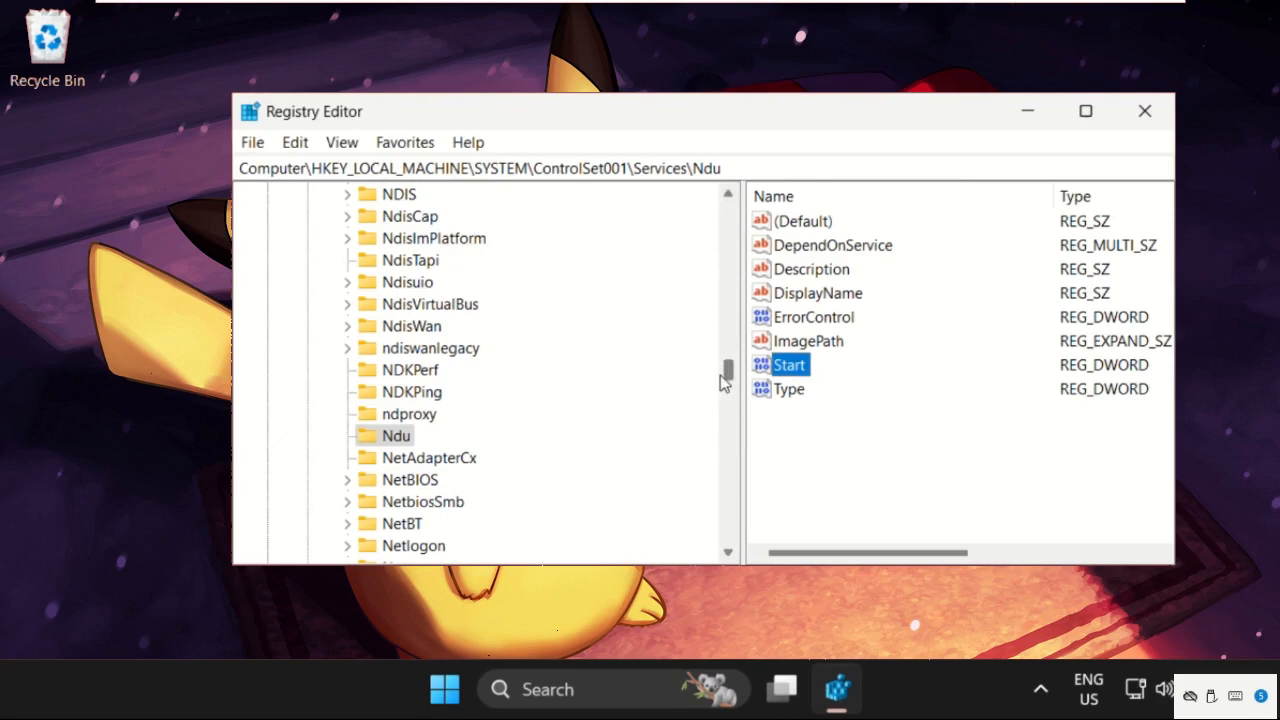
Step: Collapse the Services, ControlSet001 and SYSTEM keys in the registry tree
scroll(509, 366, "up", 15)
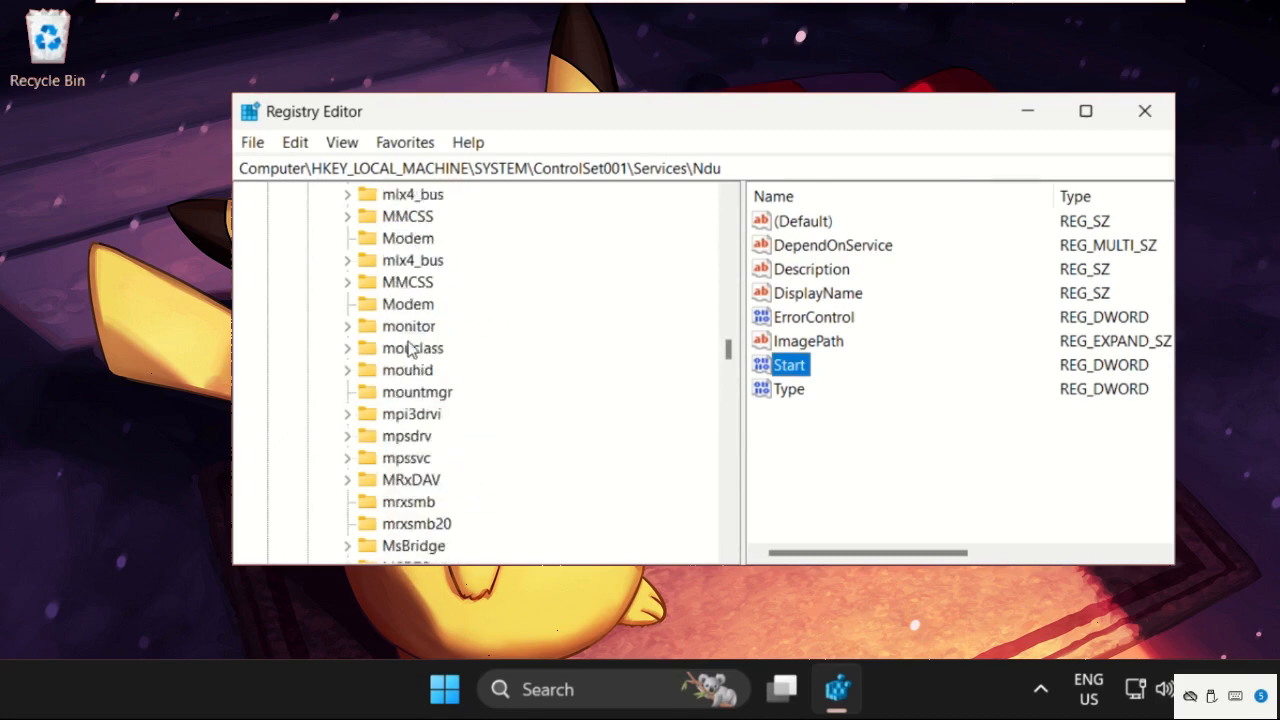
scroll(405, 346, "up", 20)
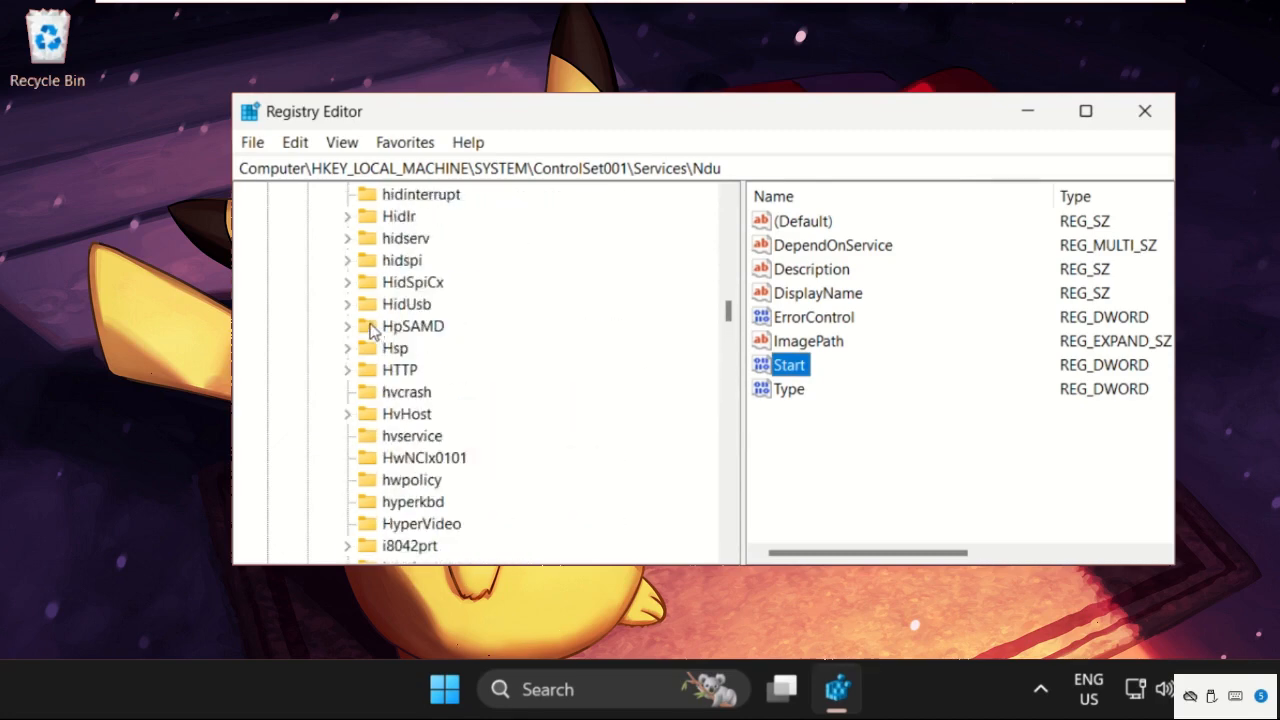
scroll(372, 330, "up", 10)
scroll(730, 282, "up", 10)
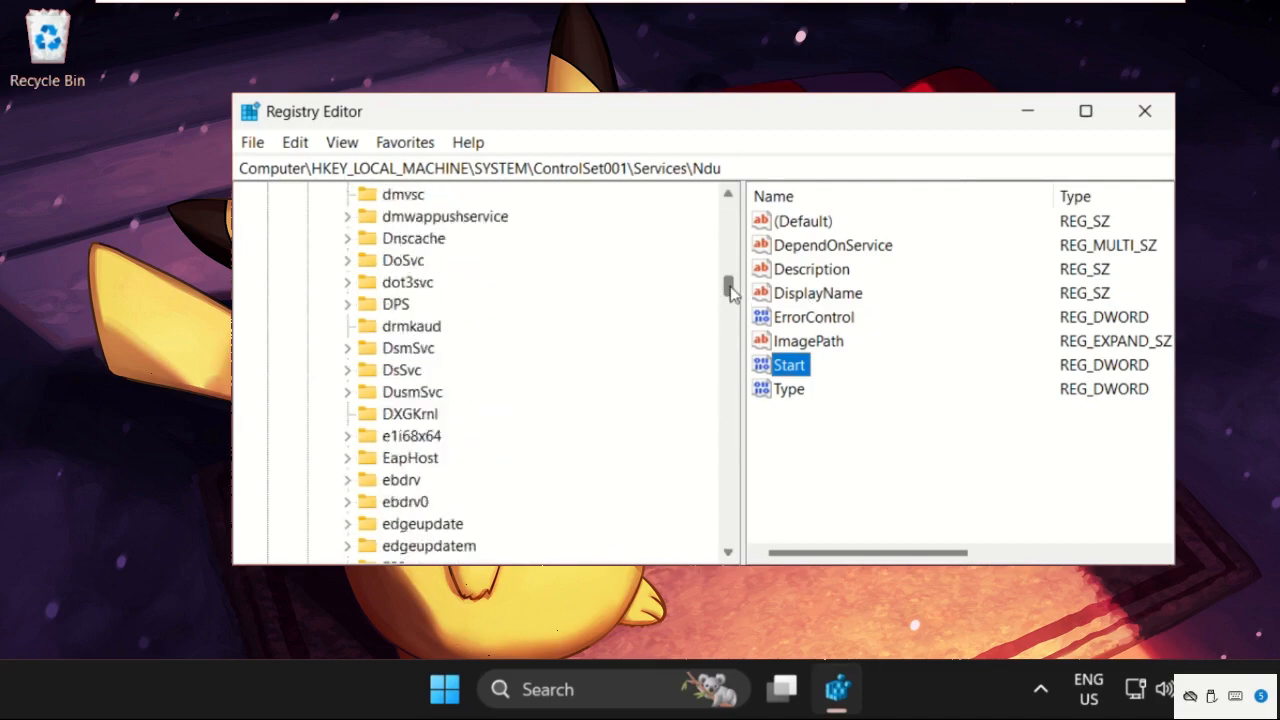
left_click_drag(730, 282, 730, 220)
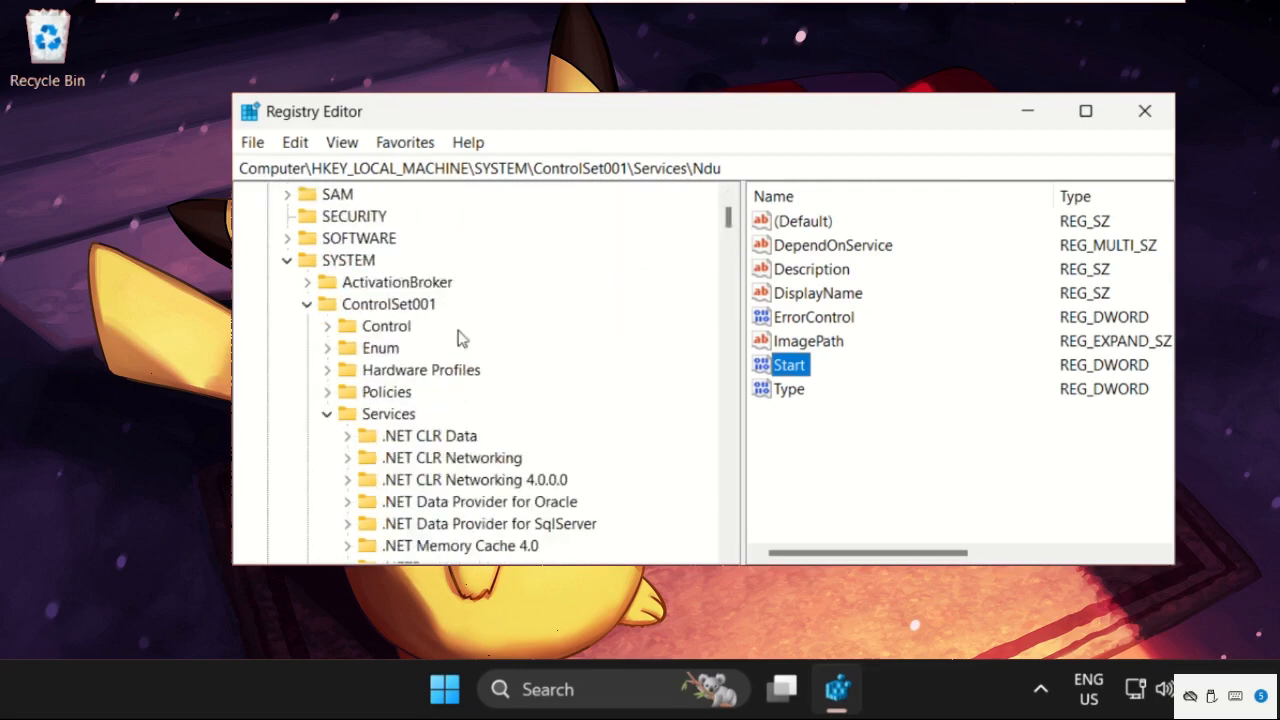
left_click(327, 414)
left_click(307, 304)
left_click(287, 260)
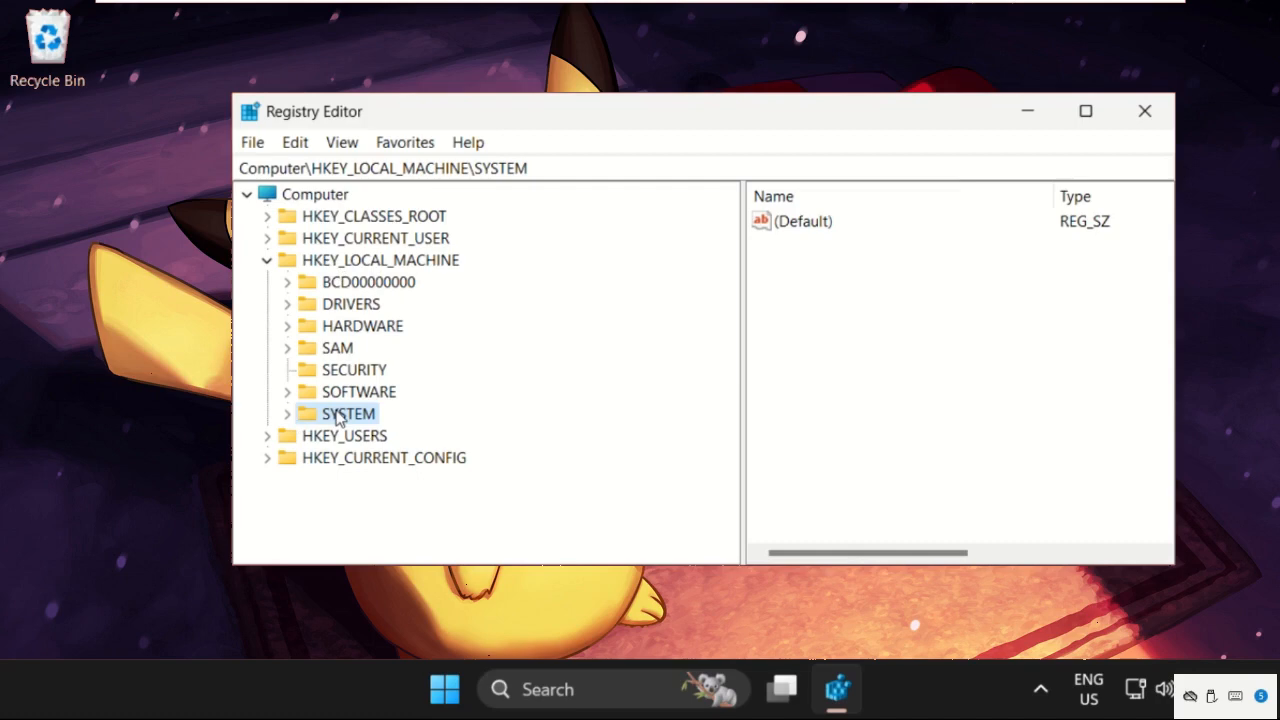
Step: Expand the registry tree down to HKEY_LOCAL_MACHINE\SYSTEM\ControlSet001\Control
left_click(288, 414)
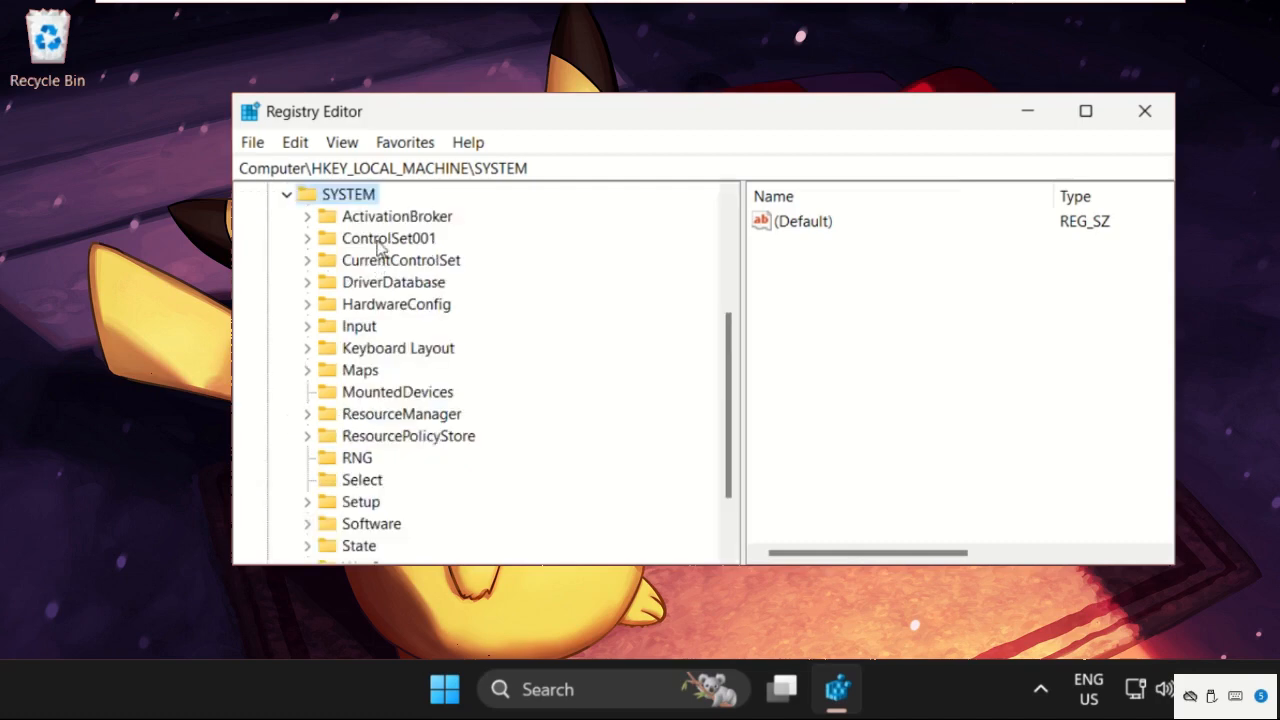
left_click(308, 244)
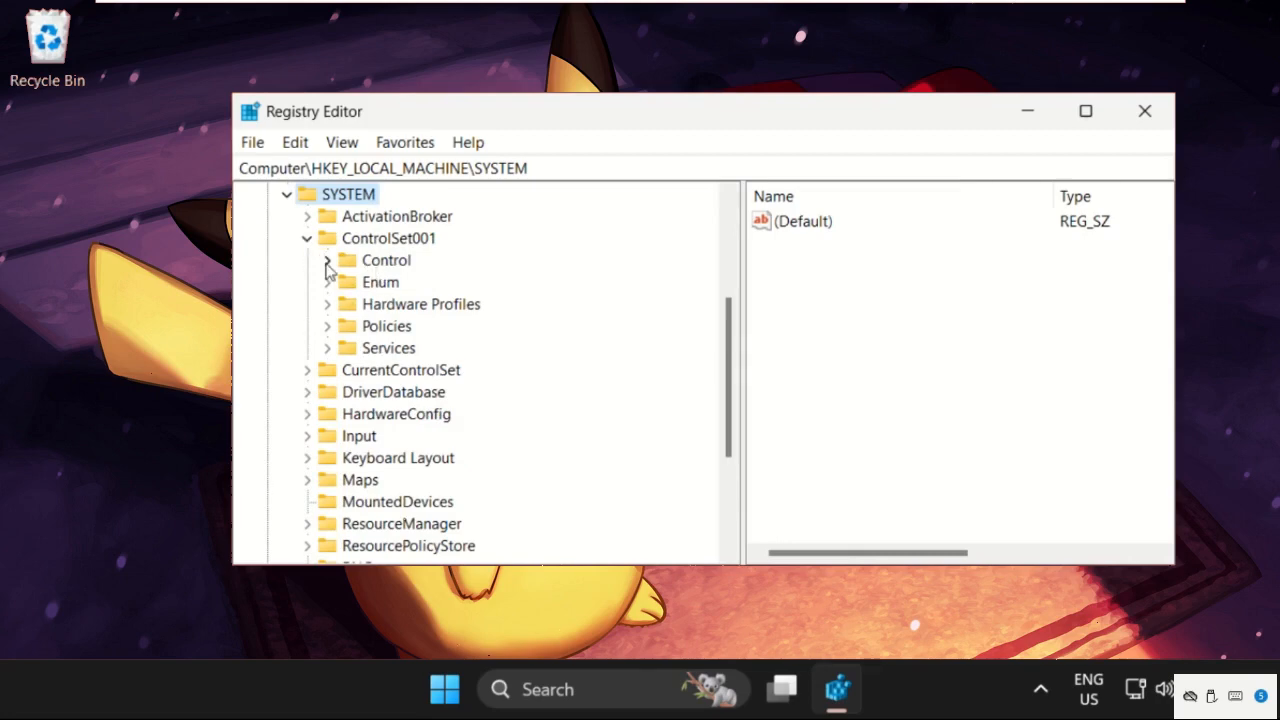
left_click(327, 261)
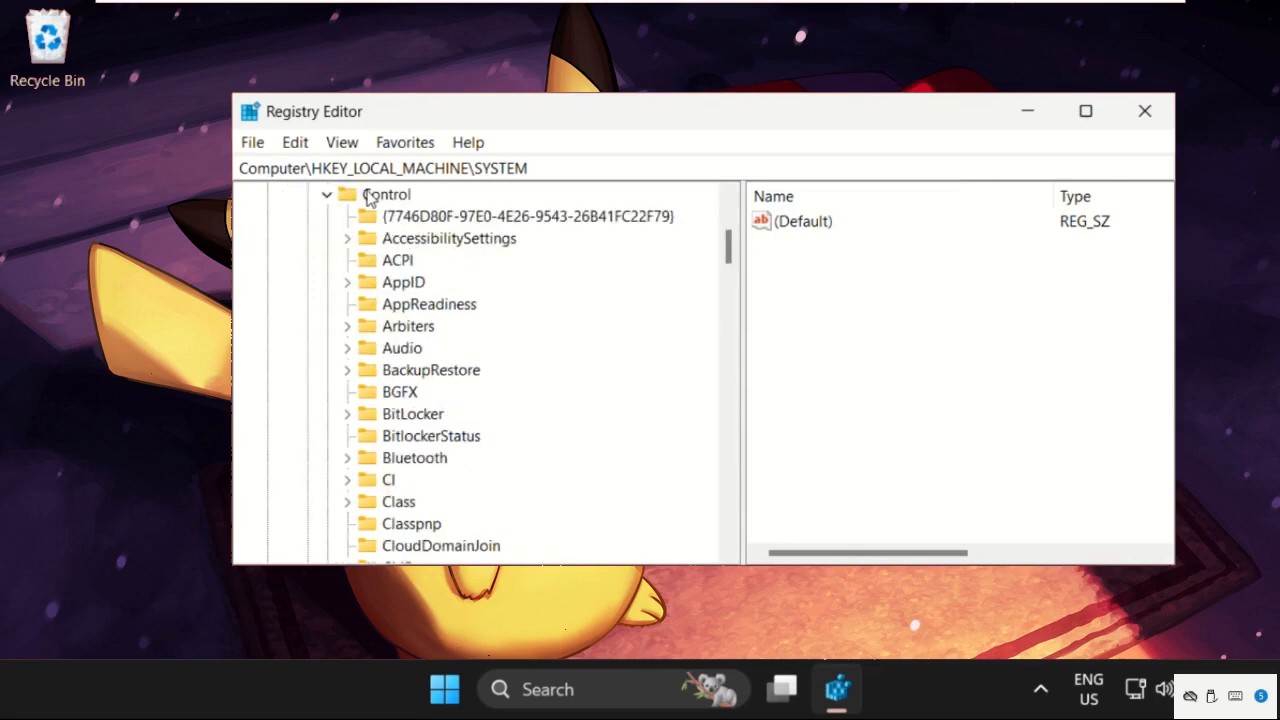
Step: Find the Session Manager key among the Control subkeys, select it and expand it
left_click(418, 372)
type("sam")
key("Down")
key("Down")
key("Down")
key("Down")
key("Down")
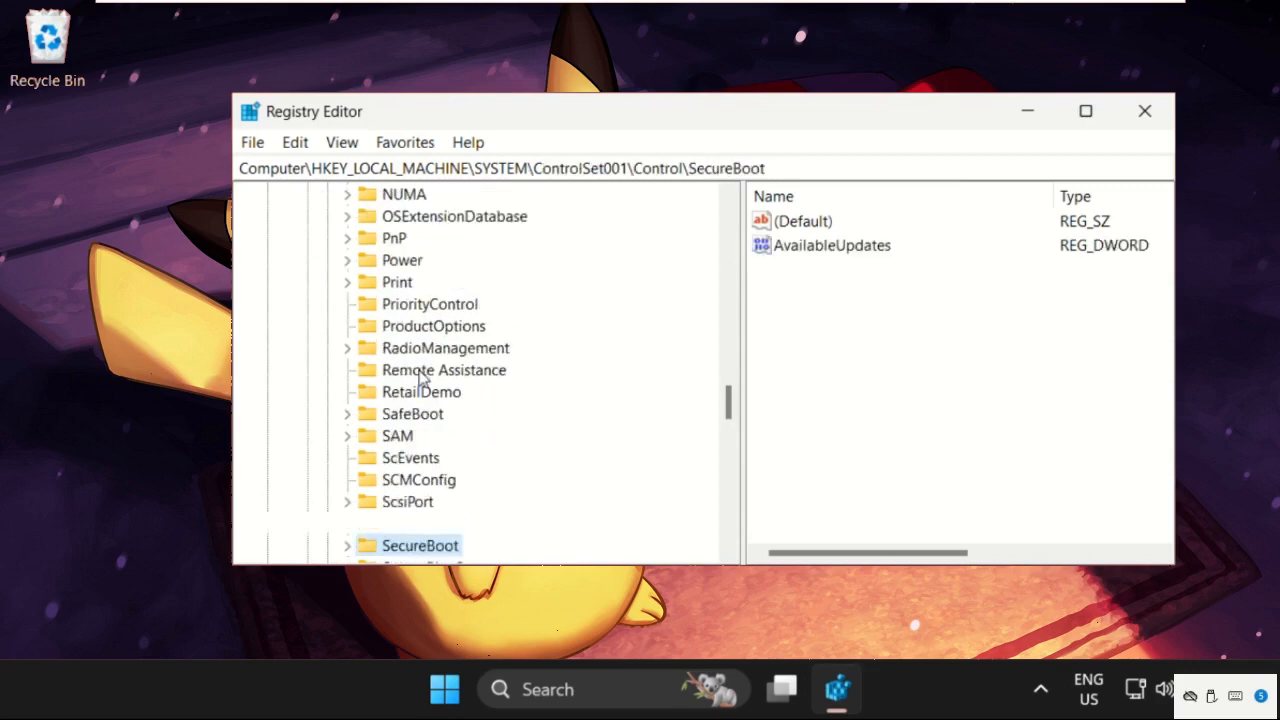
scroll(436, 388, "down", 3)
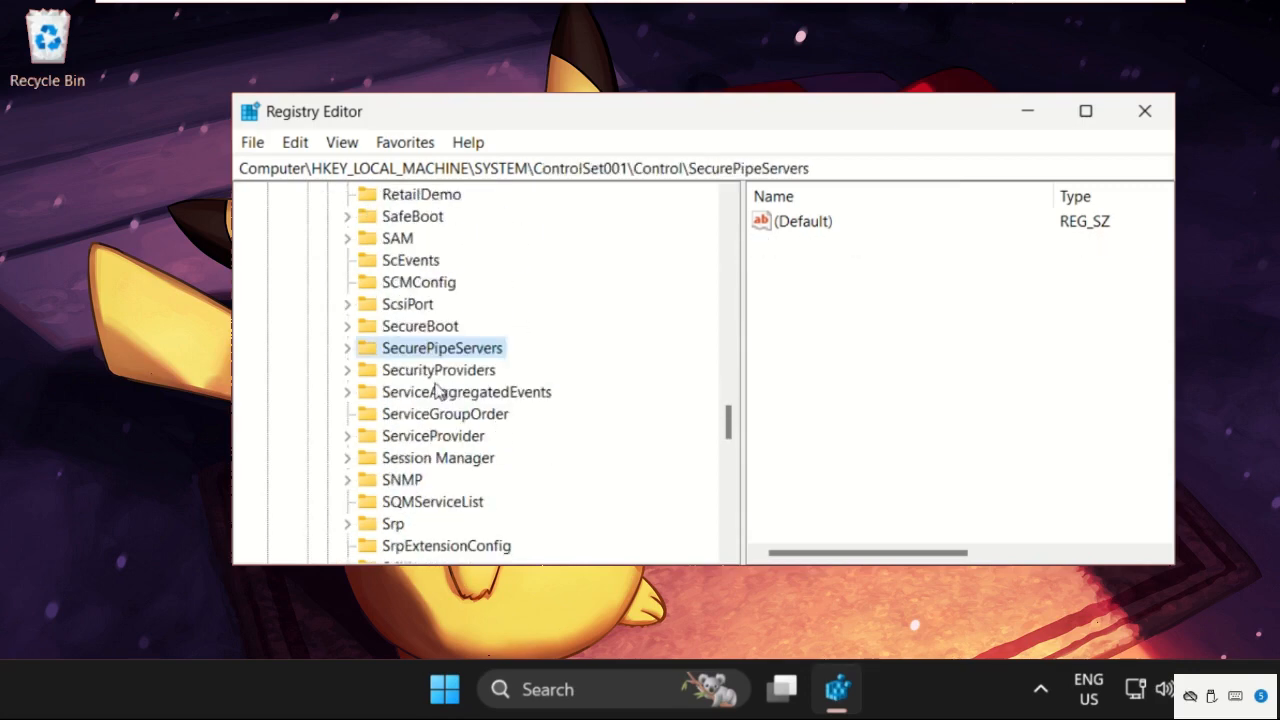
left_click(417, 460)
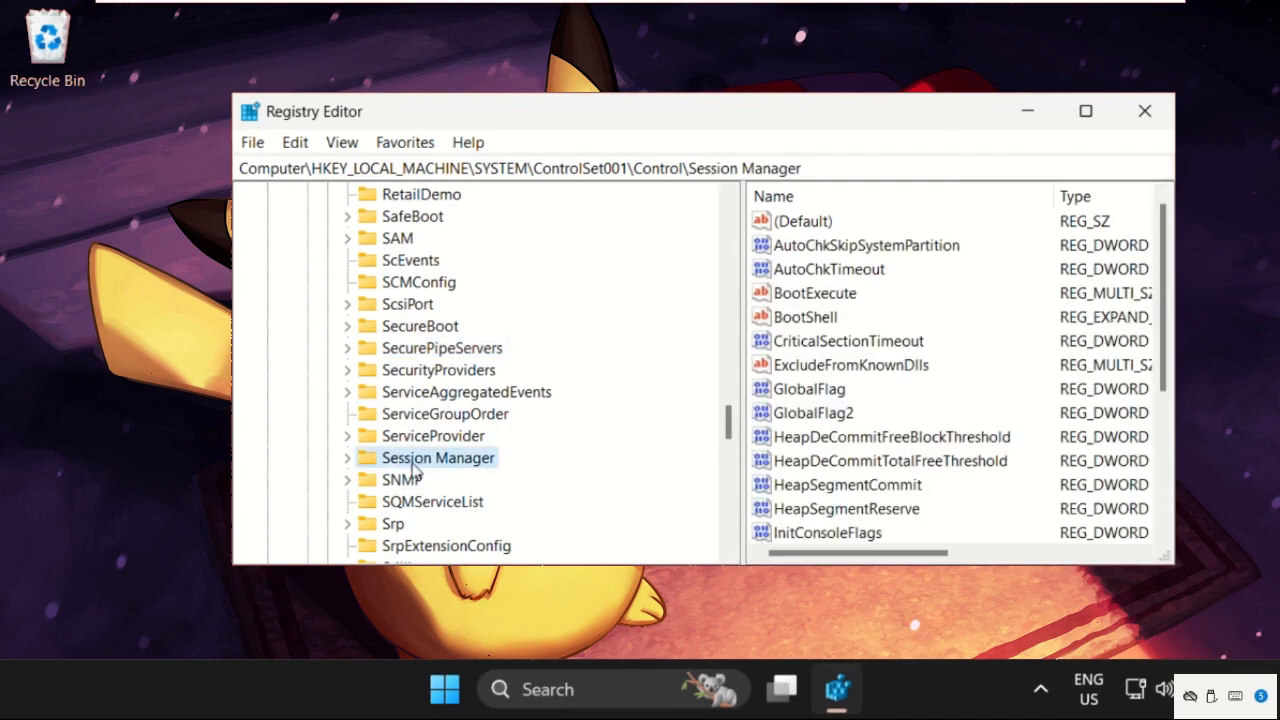
left_click(348, 460)
Step: Find and select the Memory Management key under Session Manager
left_click(478, 462)
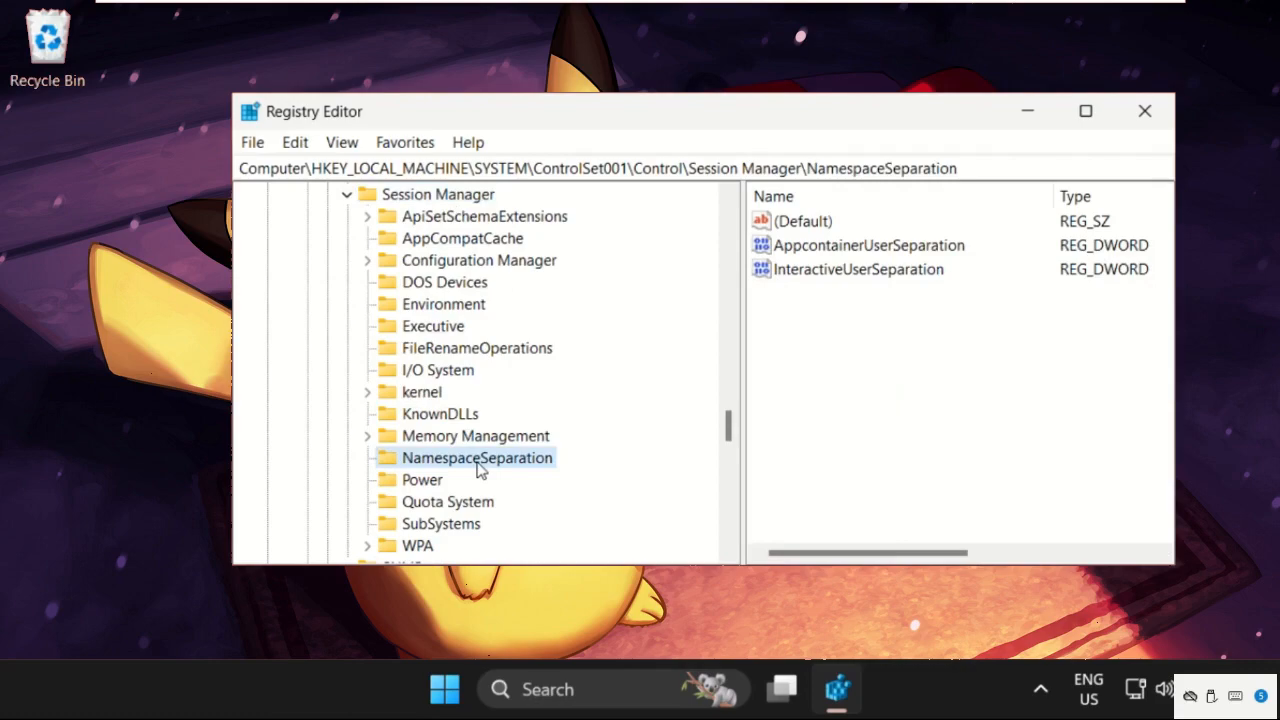
key("m")
key("m")
key("m")
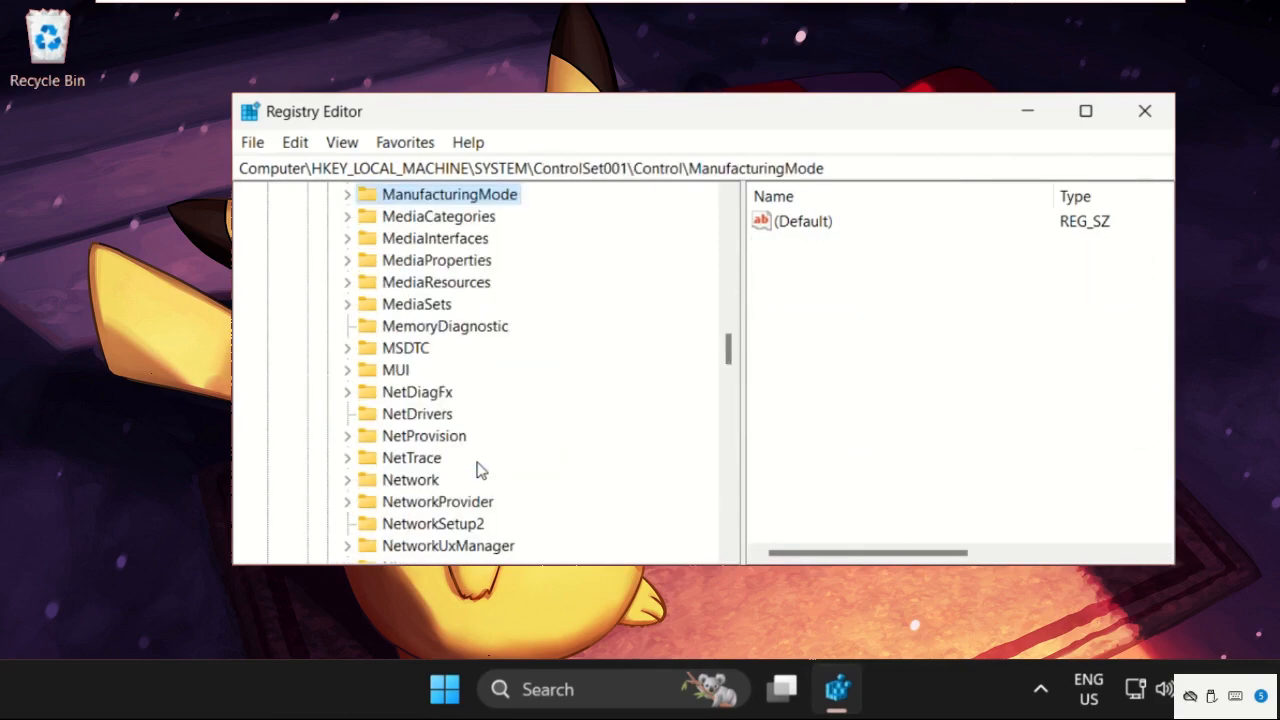
scroll(478, 470, "up", 20)
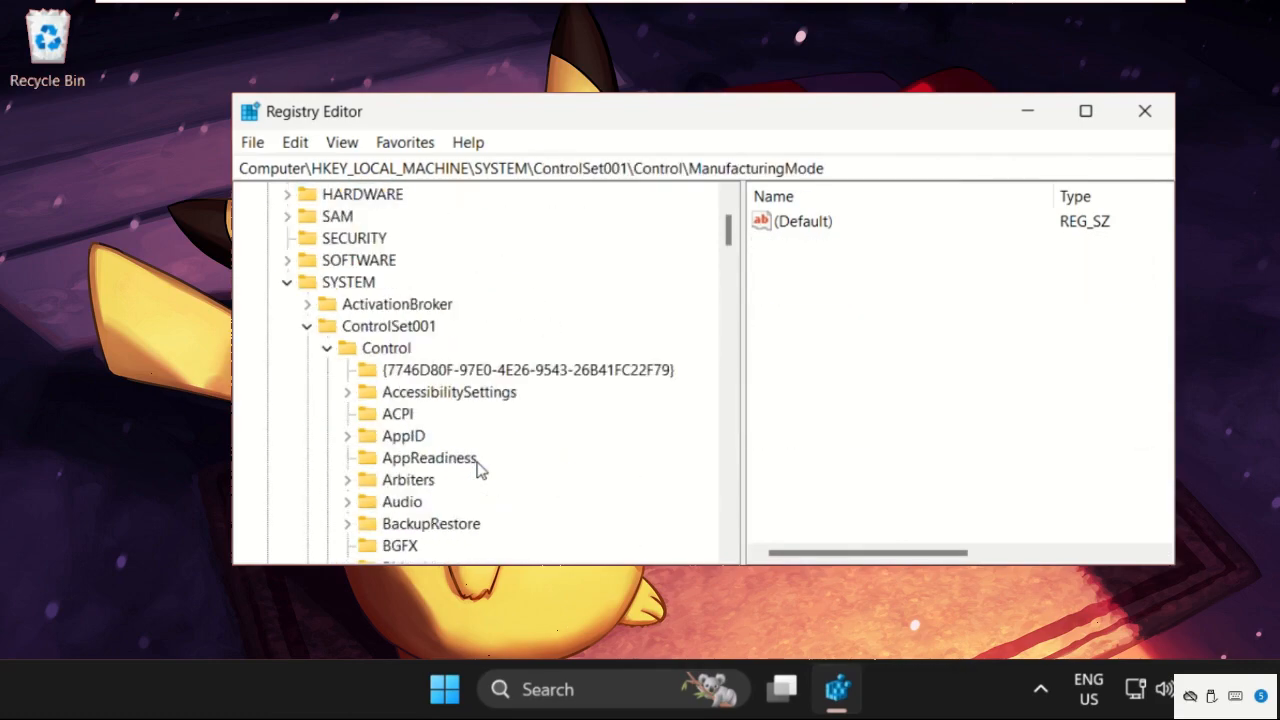
scroll(478, 470, "up", 2)
scroll(478, 470, "down", 20)
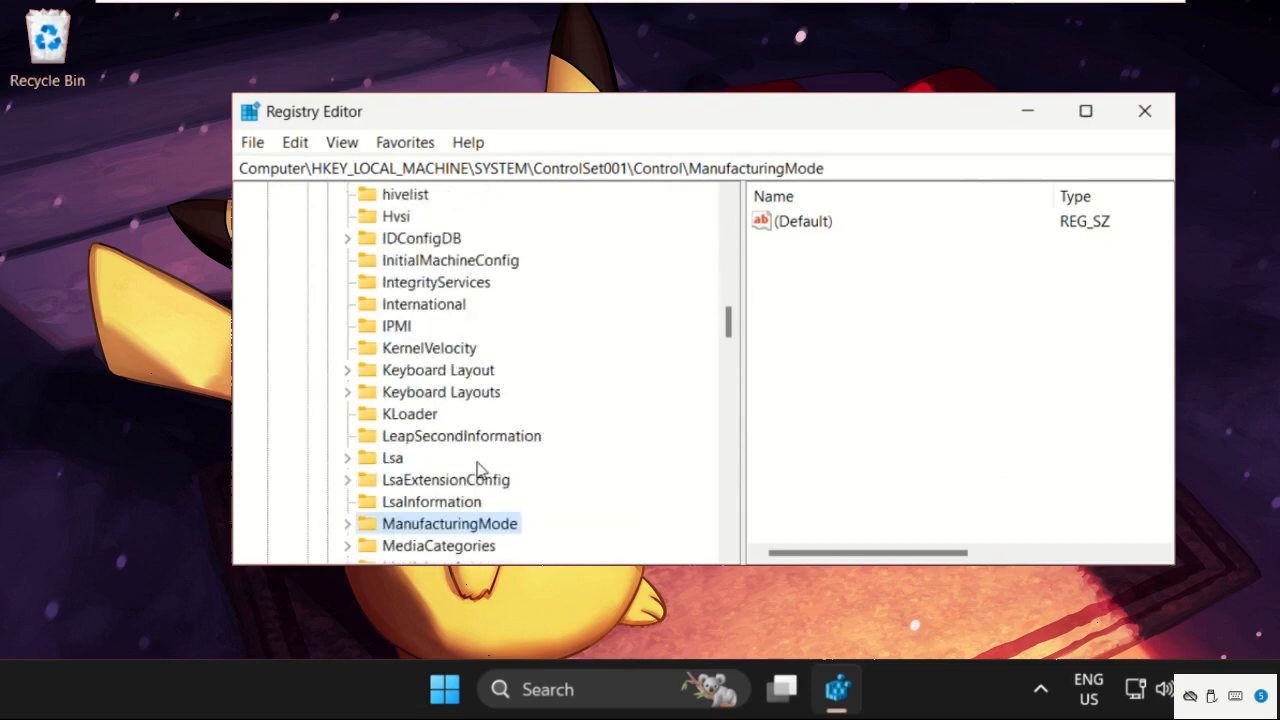
scroll(477, 471, "down", 10)
left_click_drag(729, 380, 729, 437)
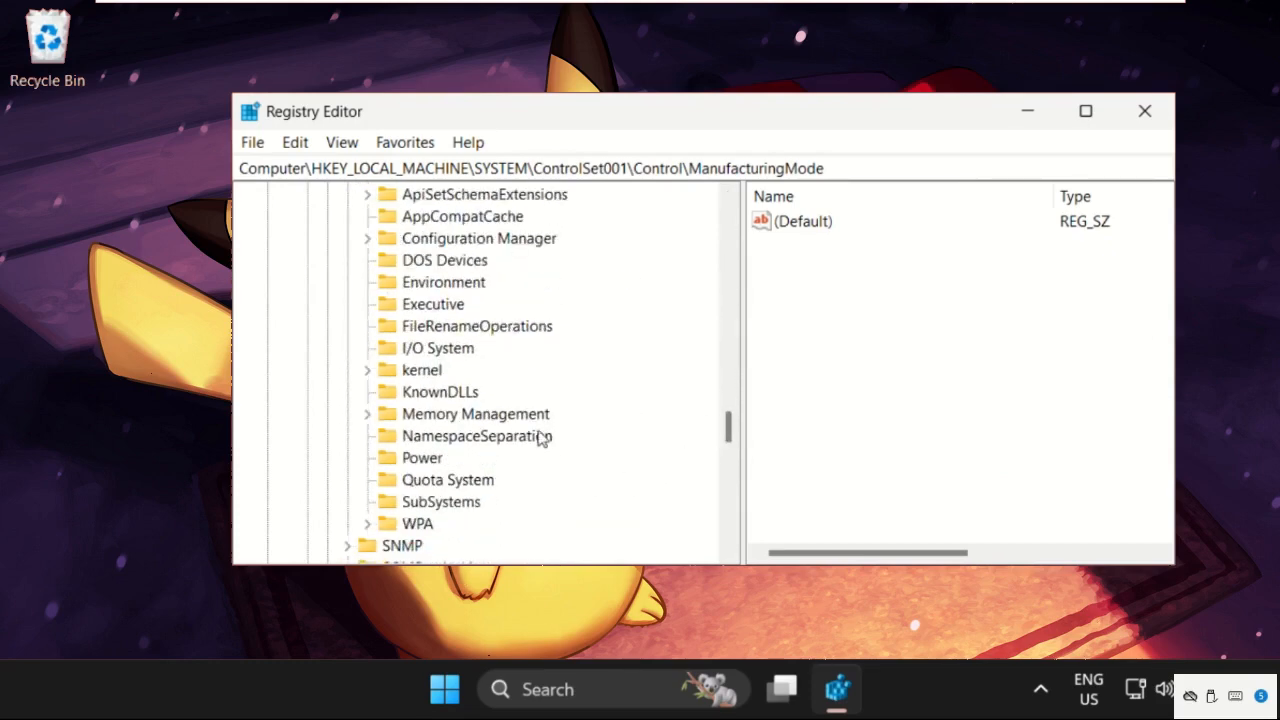
left_click(472, 418)
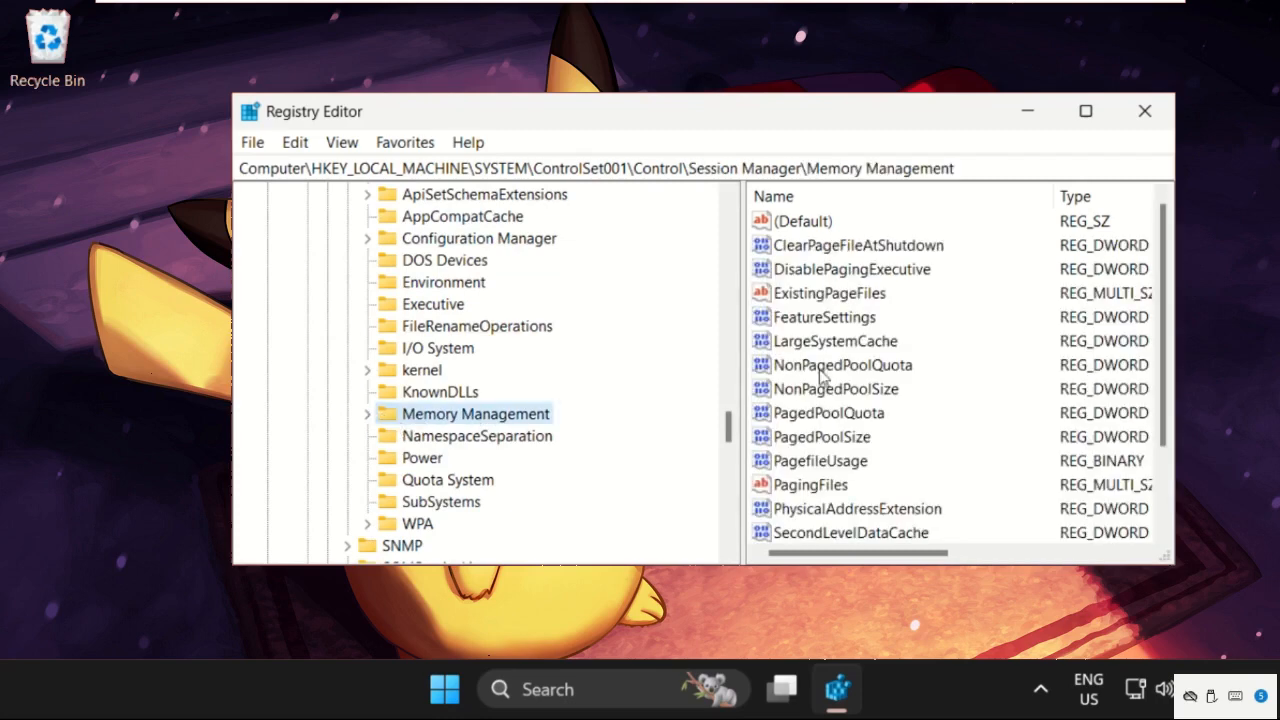
Step: Modify the ClearPageFileAtShutdown DWORD with hexadecimal base, accept the edit and close the Registry Editor
left_click(871, 248)
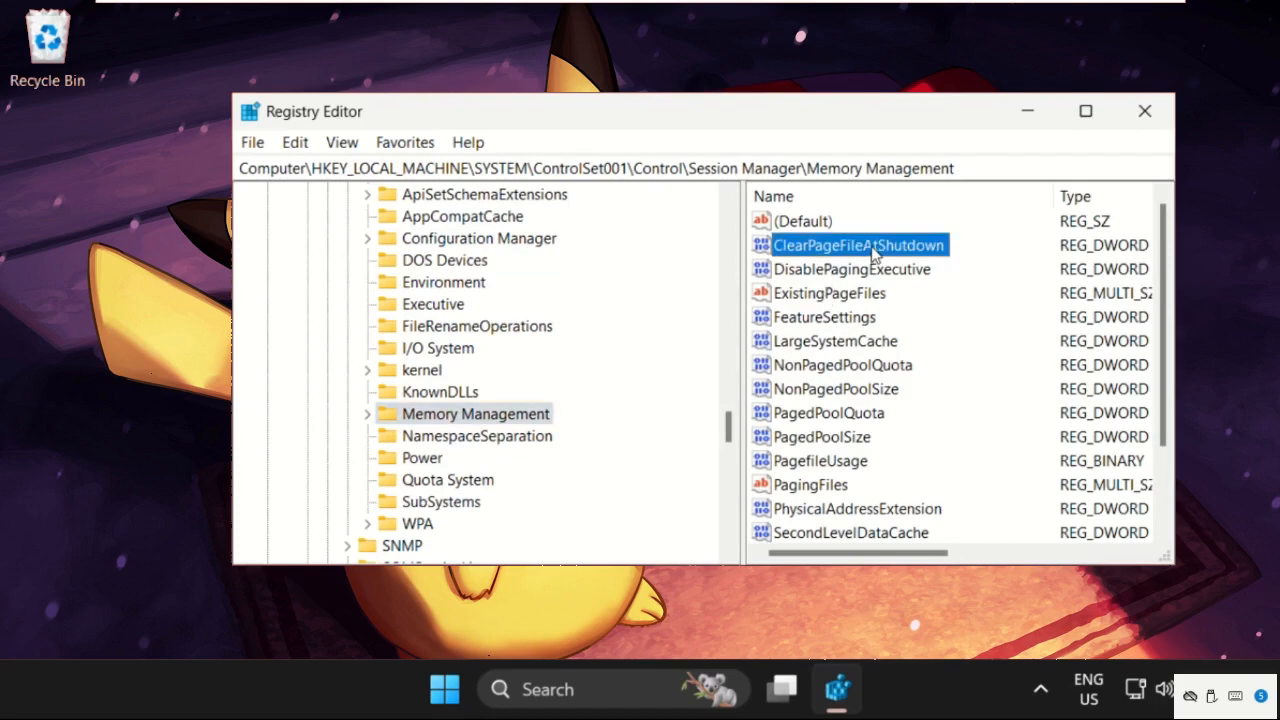
right_click(858, 246)
left_click(917, 259)
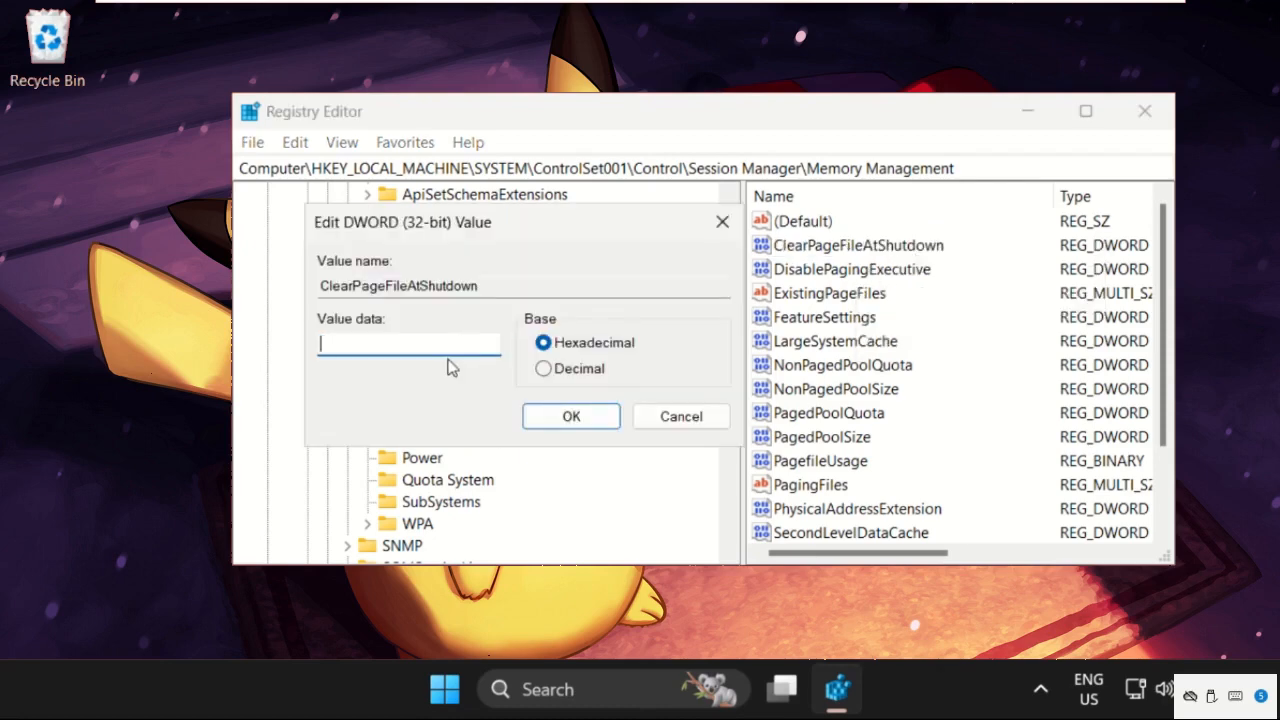
left_click(571, 418)
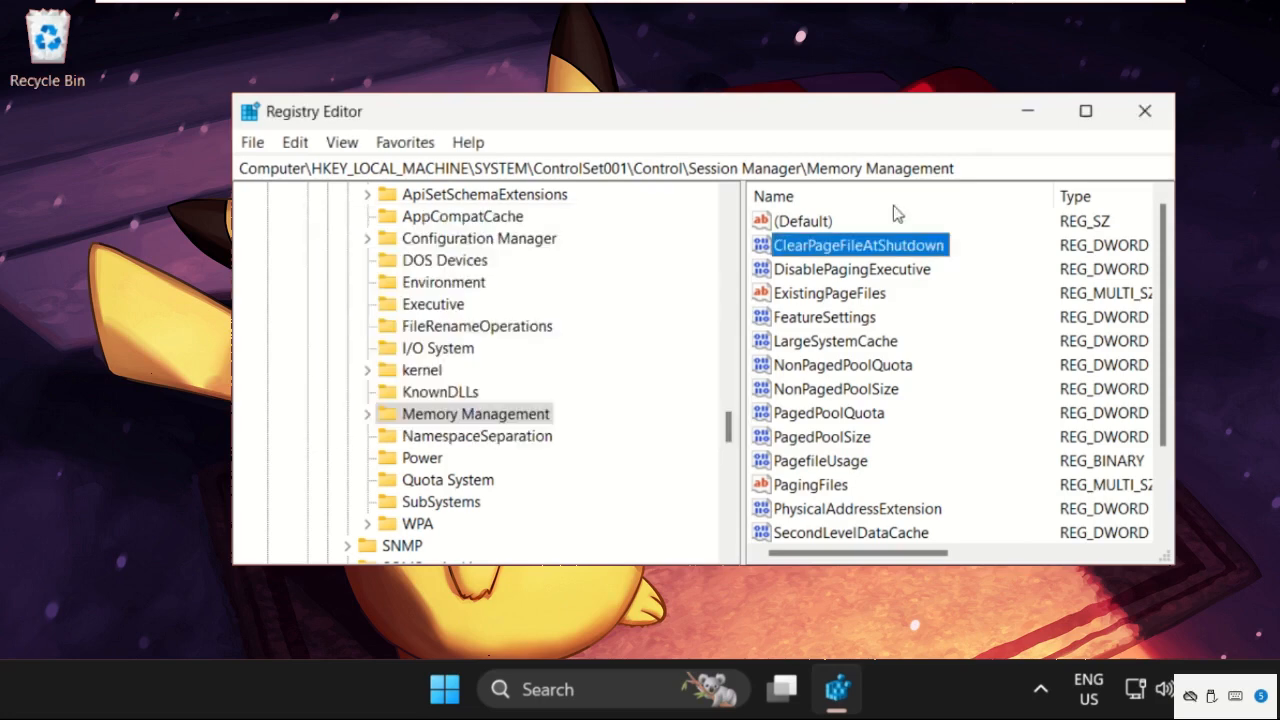
left_click(1141, 117)
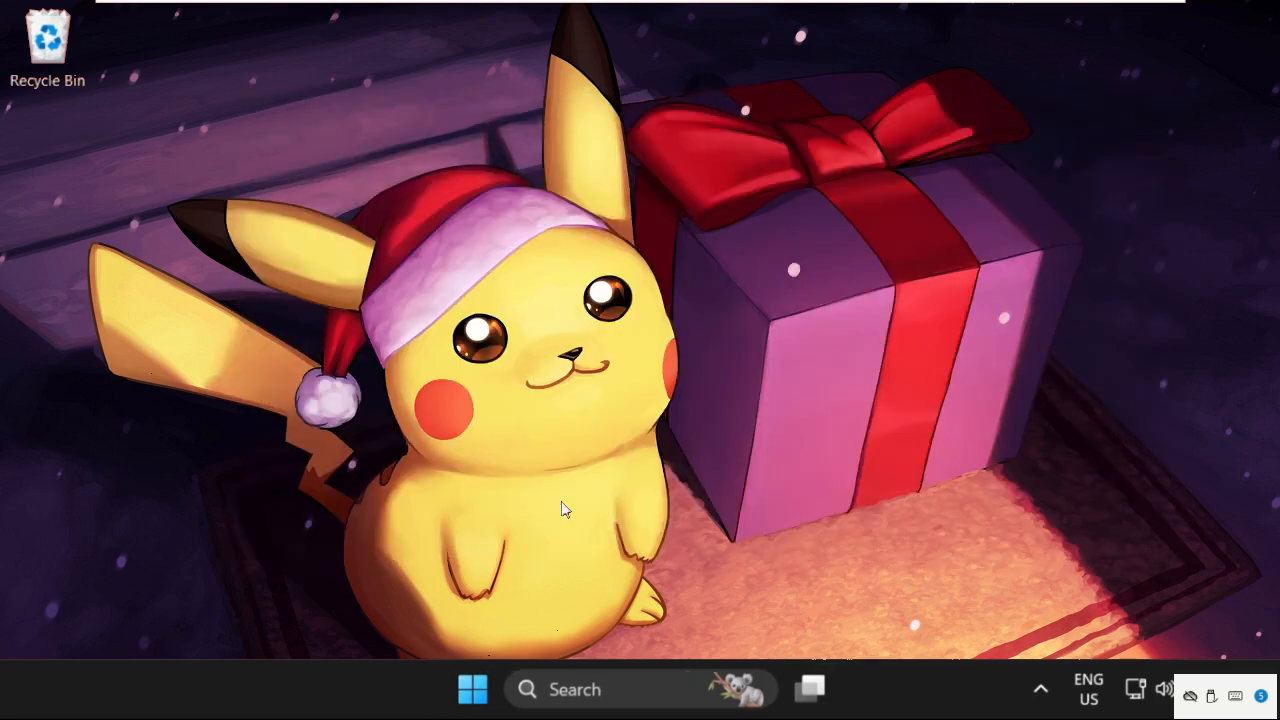
Step: Open System Configuration by running msconfig
right_click(479, 697)
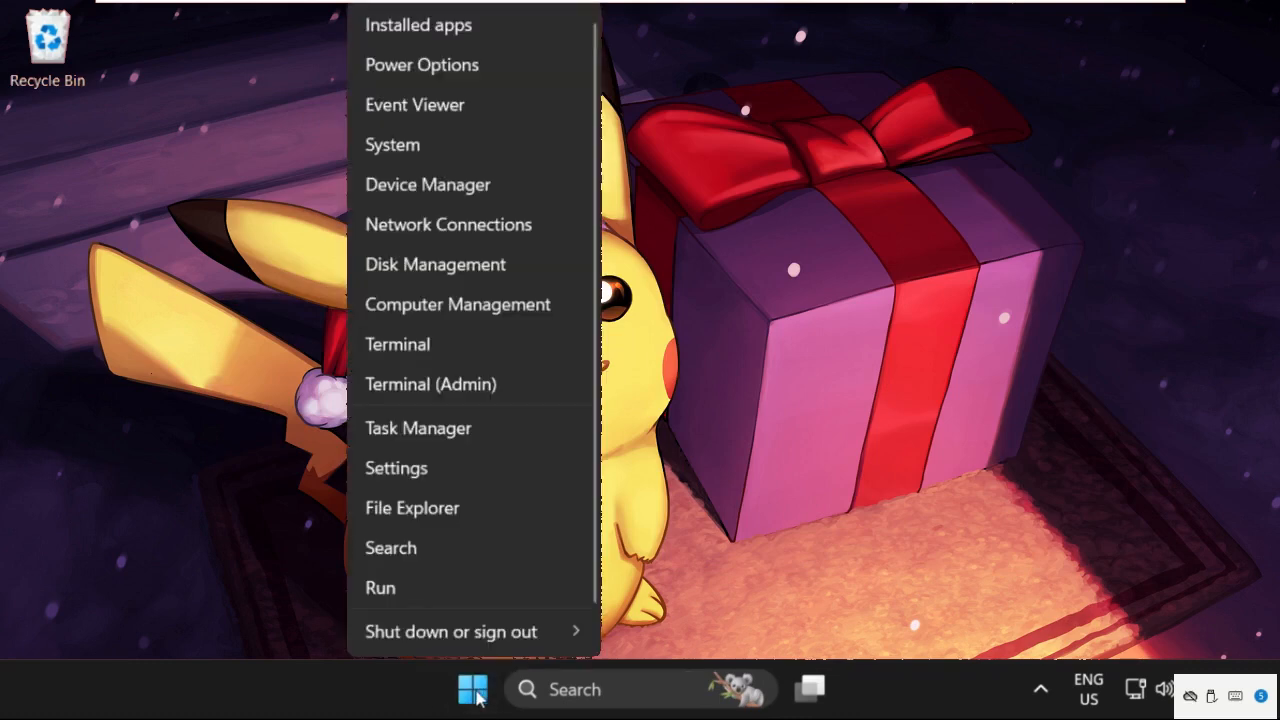
left_click(398, 601)
type("msconfig")
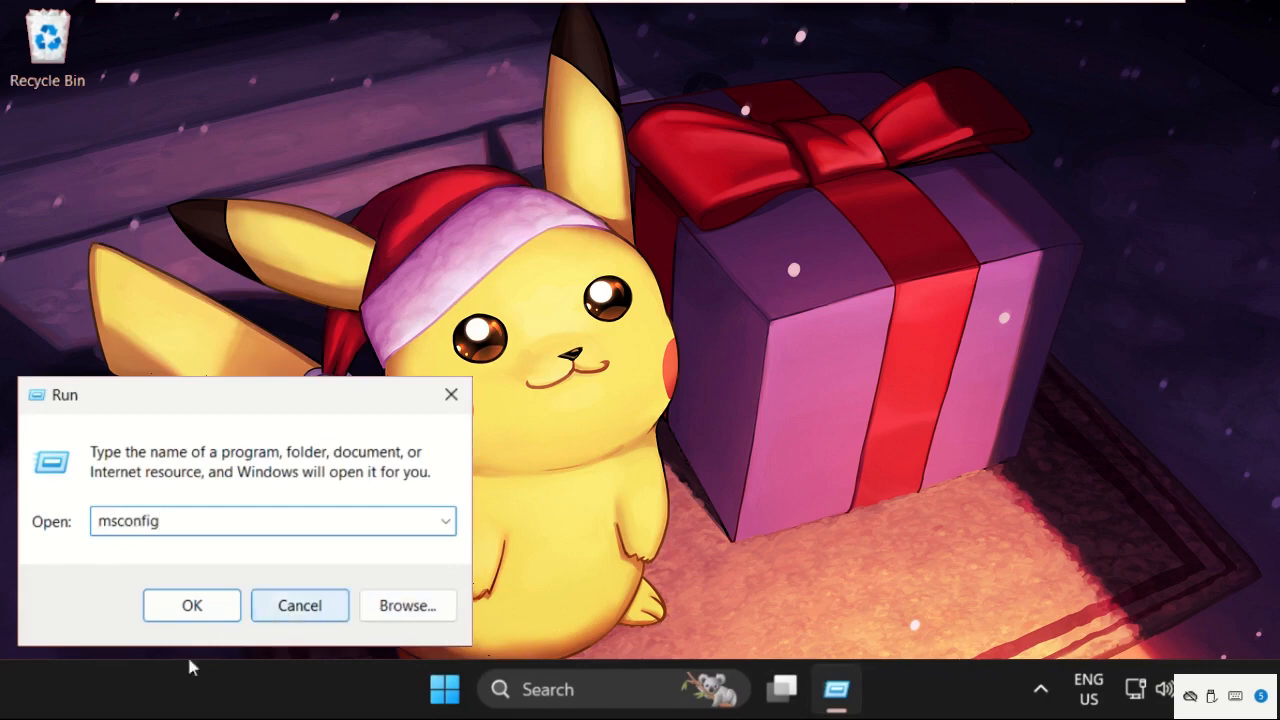
left_click(192, 607)
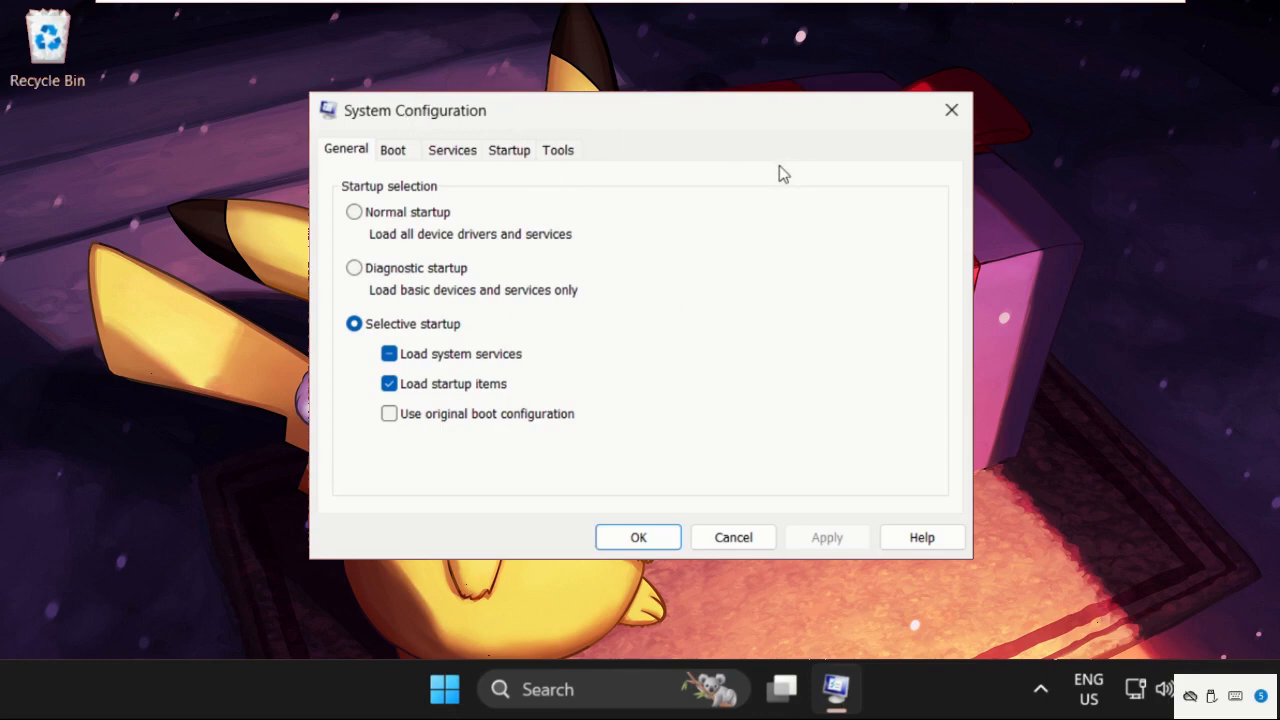
Step: Hide all Microsoft services in the System Configuration services list and accept the settings
left_click(452, 150)
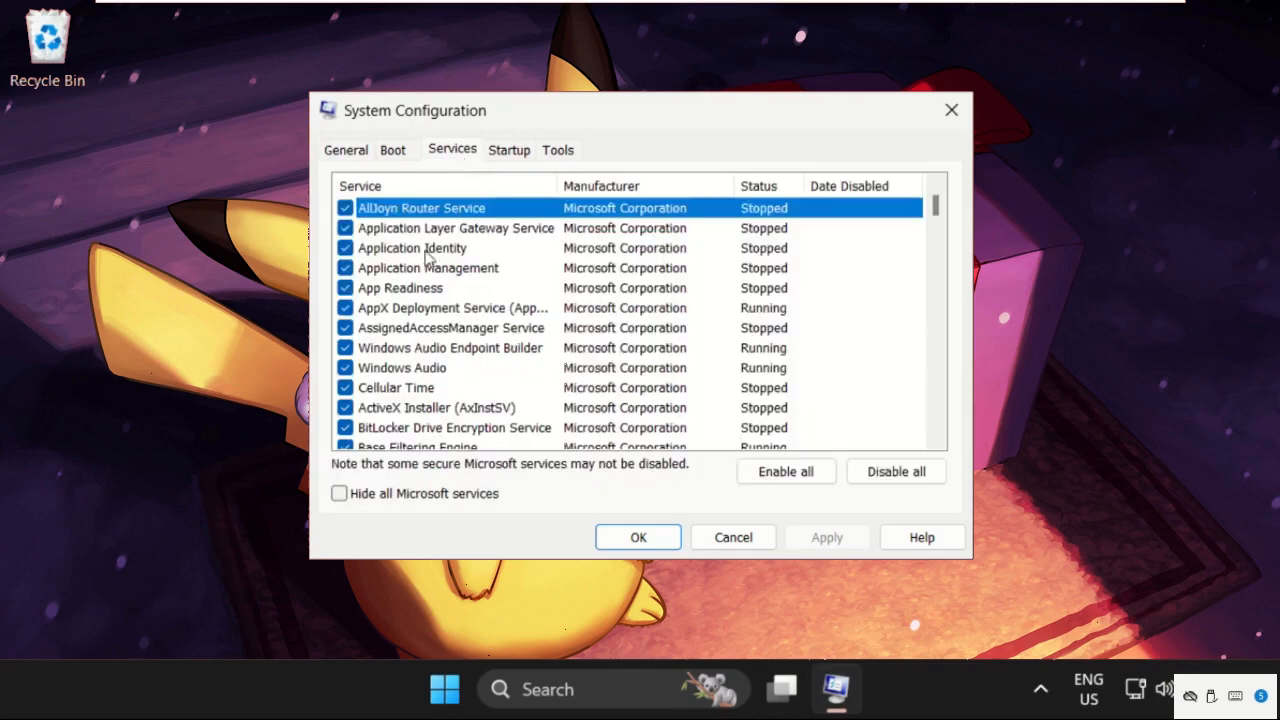
left_click(341, 495)
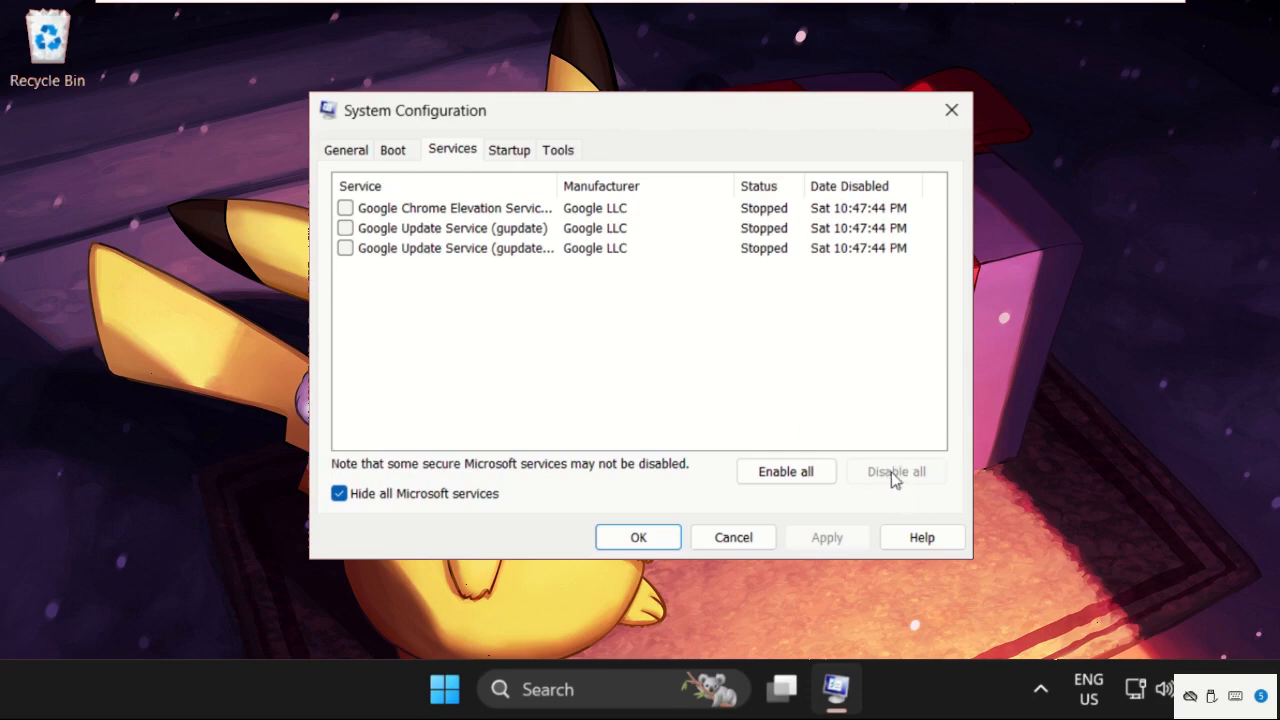
left_click(645, 540)
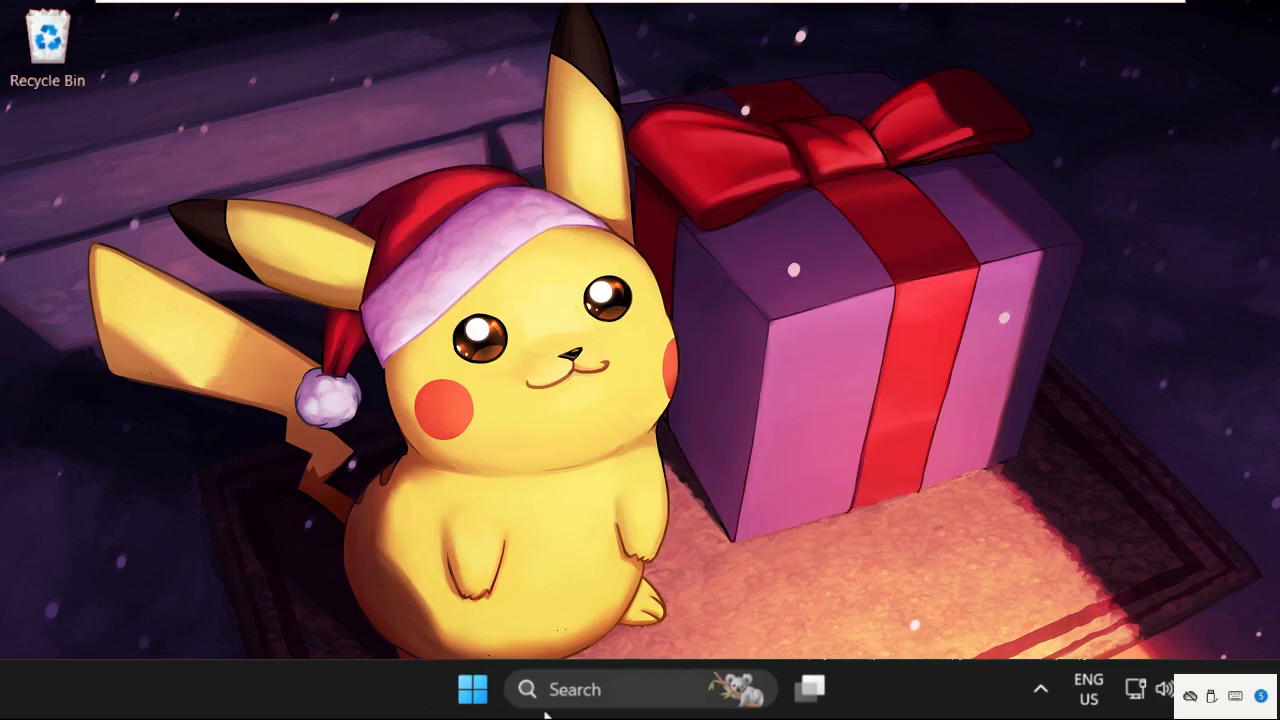
Step: Restart the computer
left_click(472, 688)
left_click(951, 603)
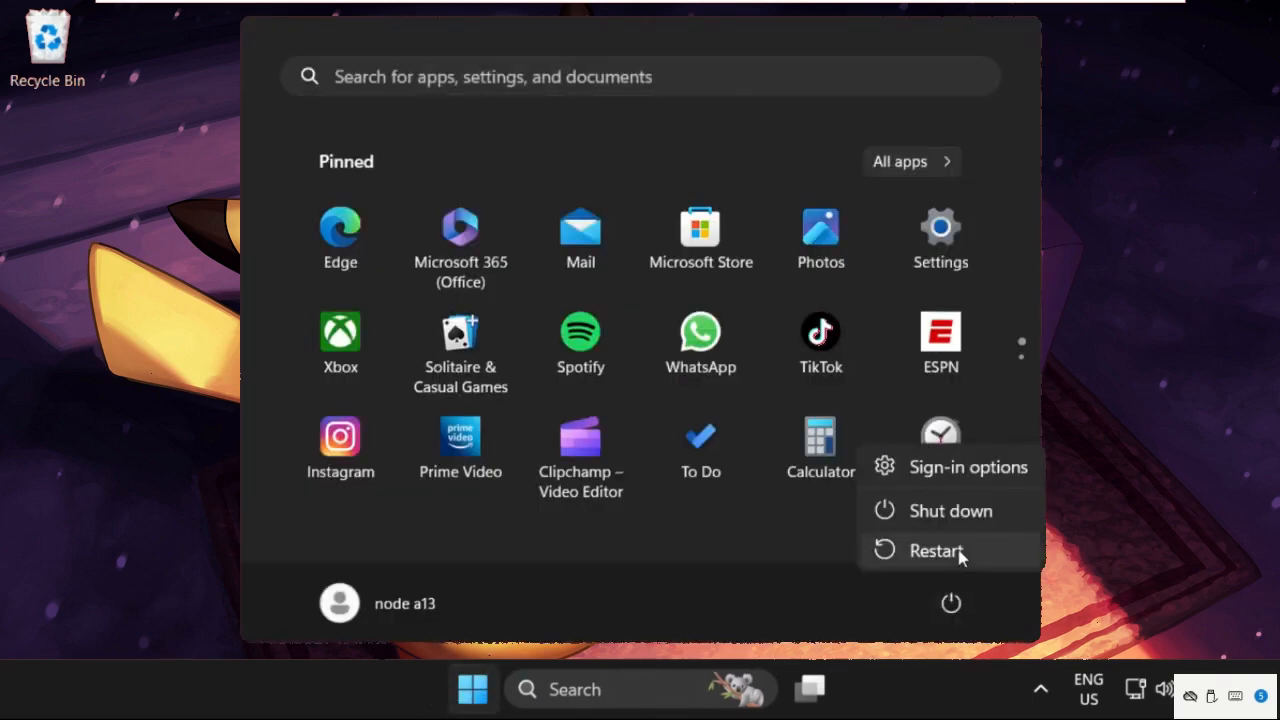